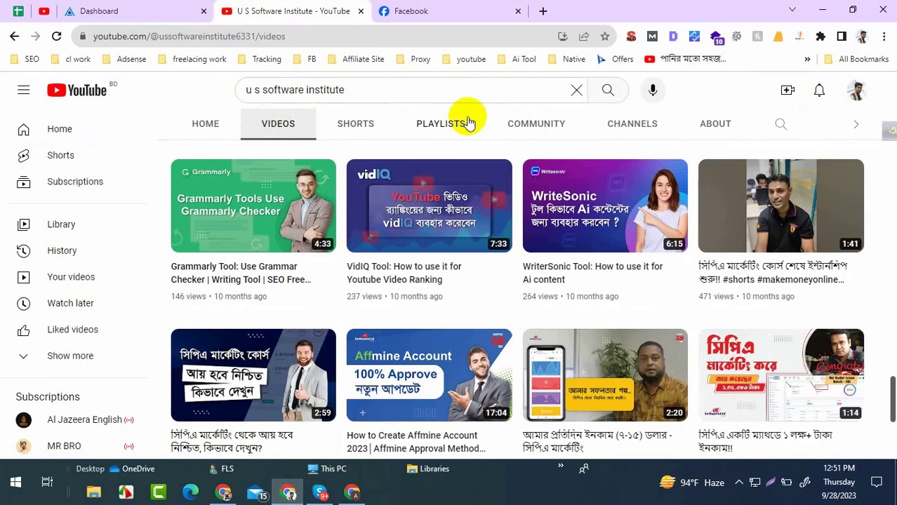
Switch to the AdBlueMedia dashboard and examine its income statistics, network chat, network leads and offer updates.
scroll(414, 158, down, 3)
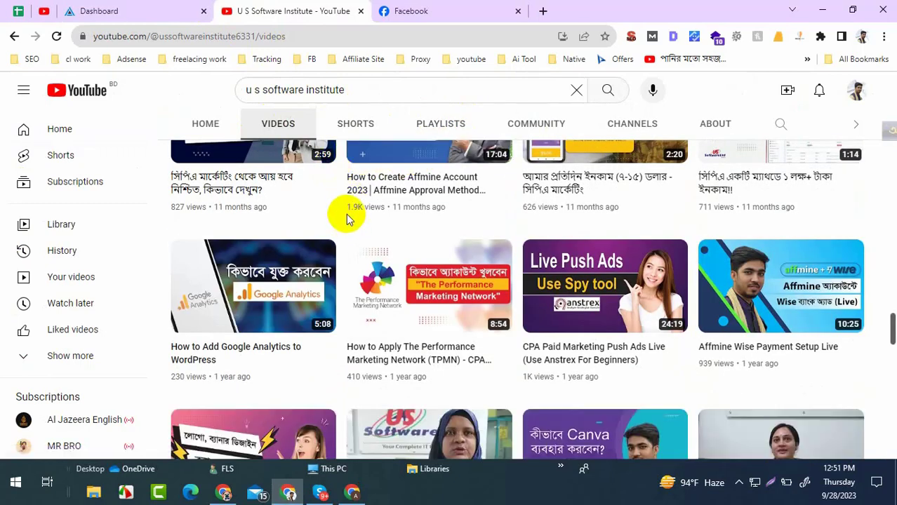
click(123, 10)
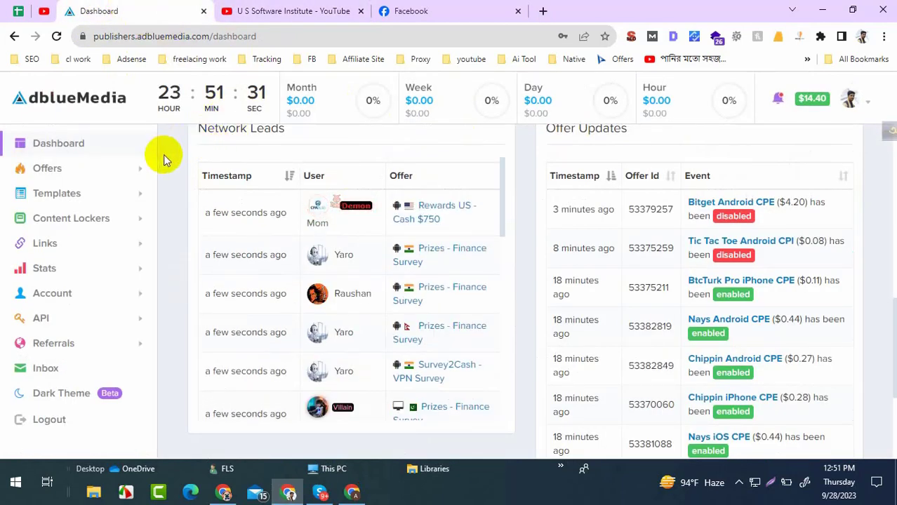
scroll(165, 155, down, 3)
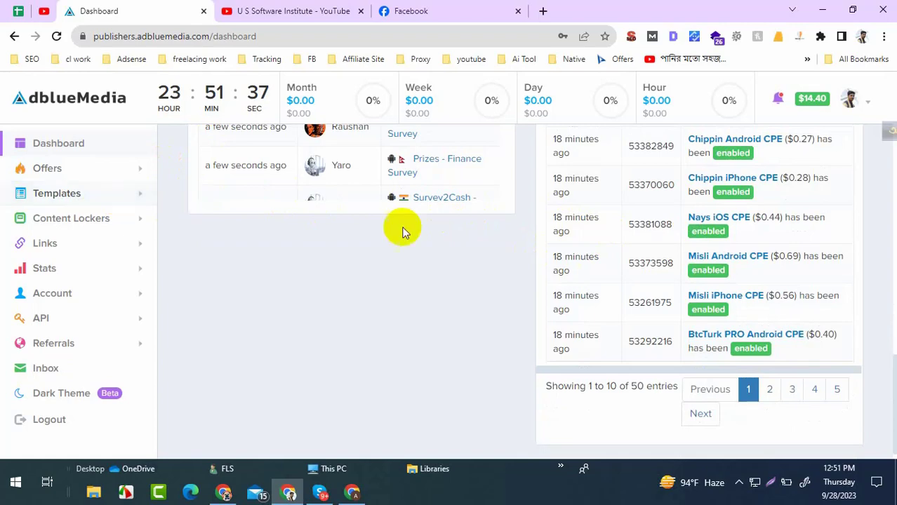
scroll(456, 251, down, 5)
scroll(467, 248, up, 5)
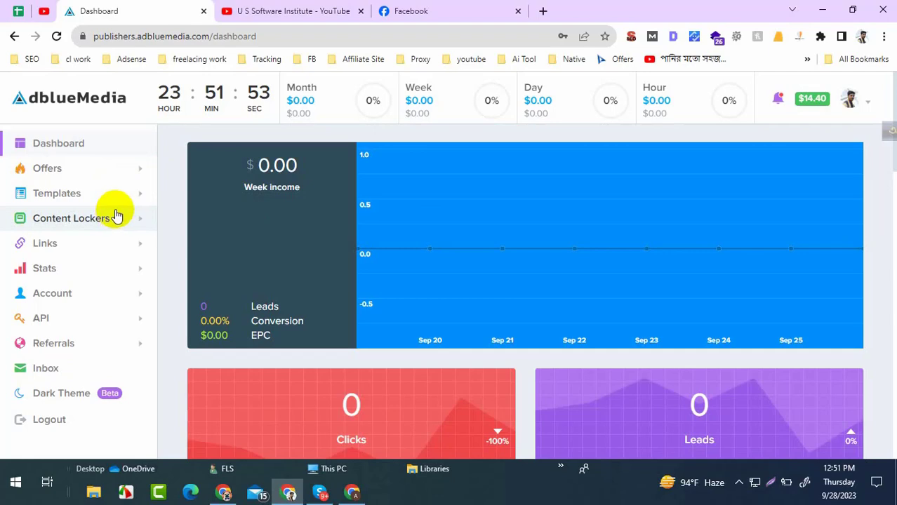
scroll(213, 225, down, 10)
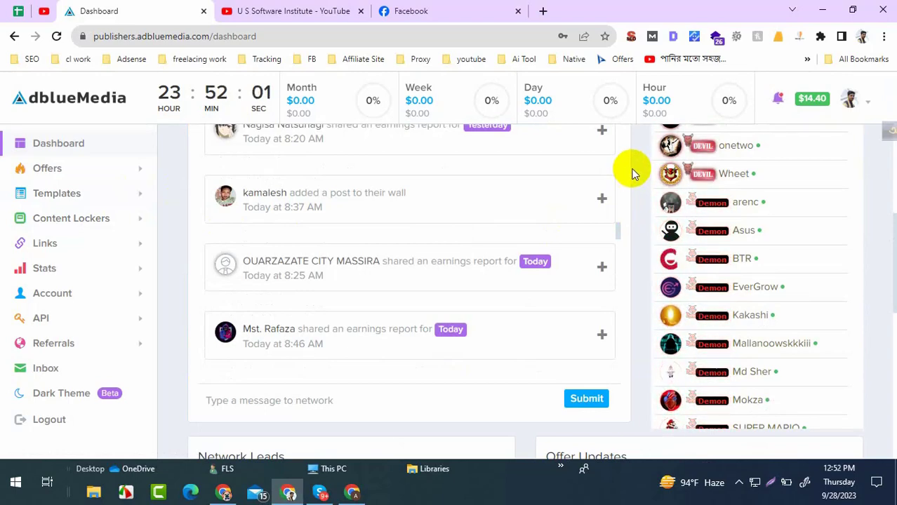
scroll(526, 170, down, 10)
scroll(561, 189, up, 12)
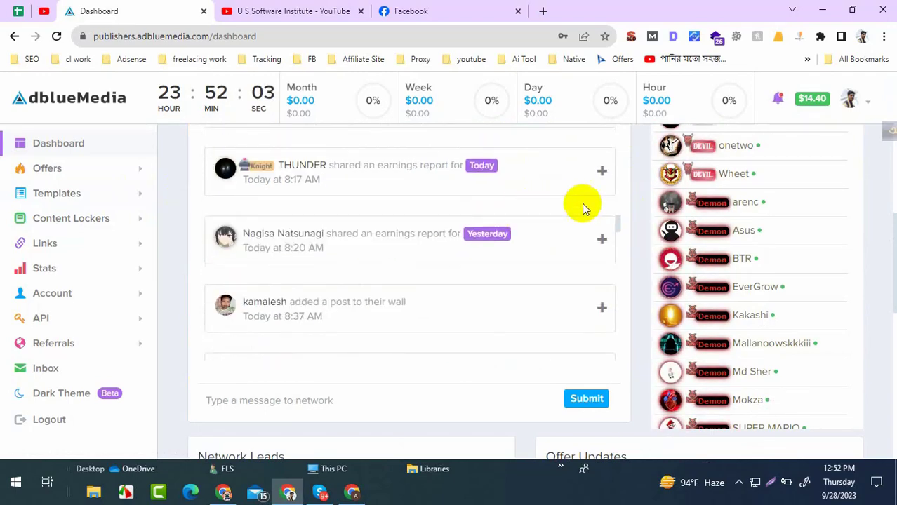
scroll(640, 201, up, 10)
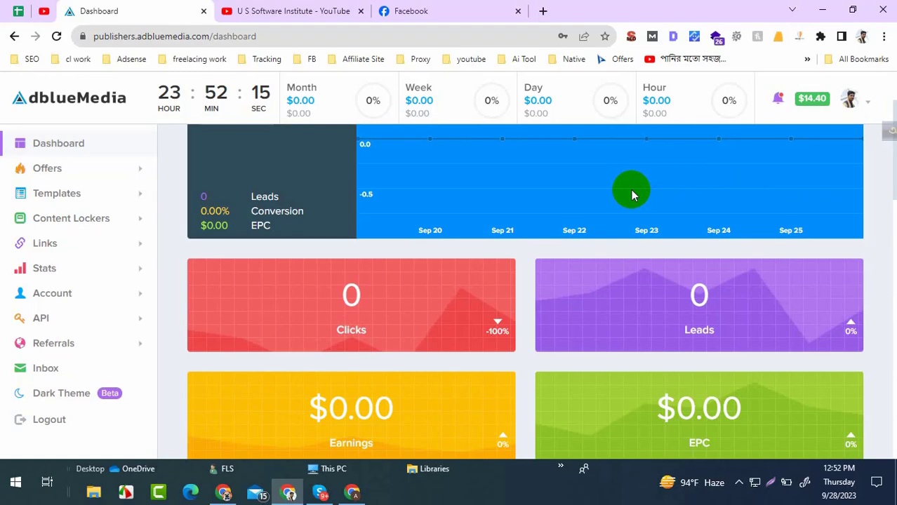
scroll(631, 188, down, 10)
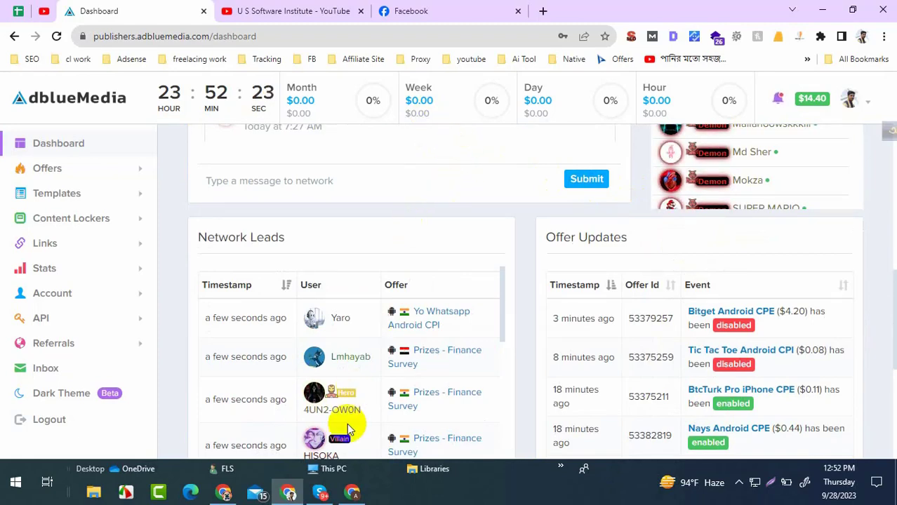
click(349, 494)
click(349, 495)
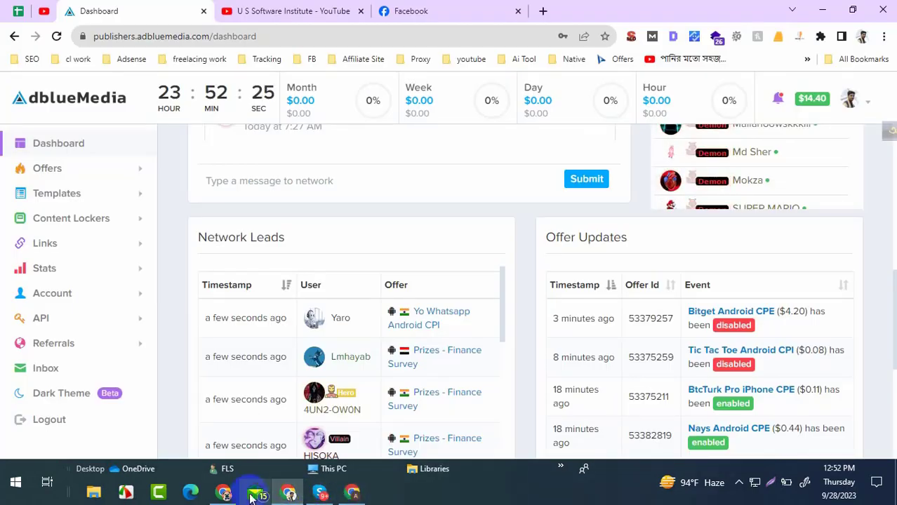
click(278, 495)
click(277, 494)
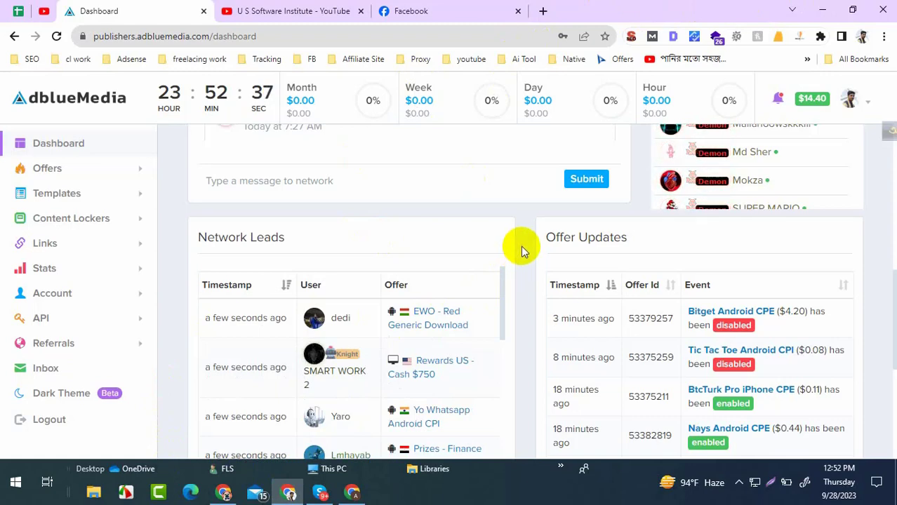
scroll(520, 246, down, 4)
scroll(544, 194, up, 6)
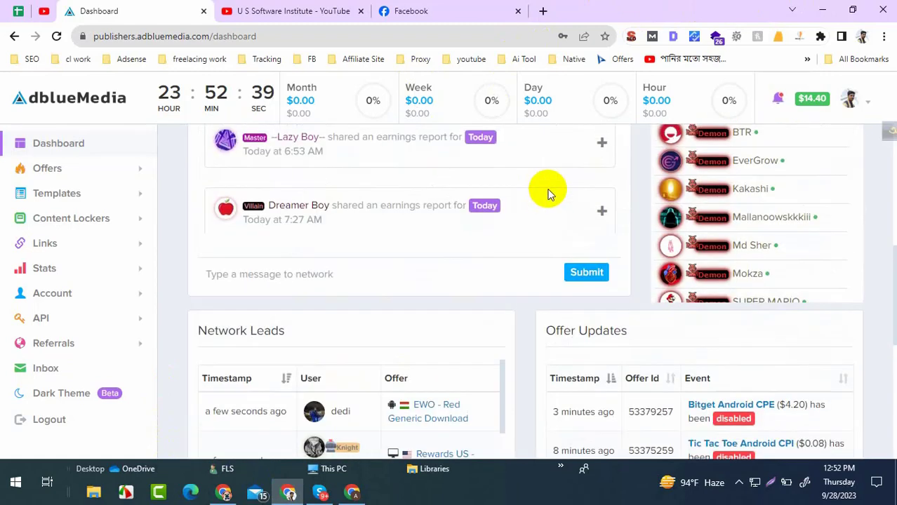
scroll(547, 195, up, 2)
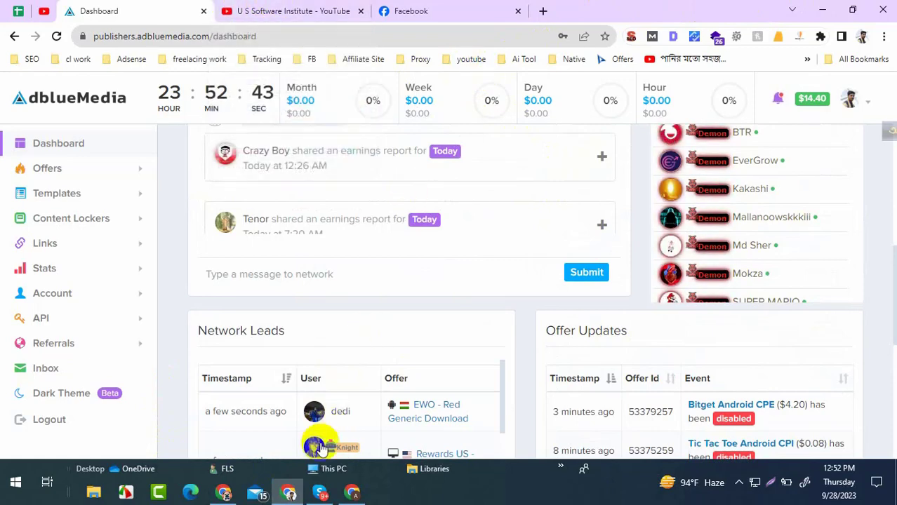
Switch to the Skype chat and copy the mycodebest.com/cpanel address from the website details message.
click(223, 492)
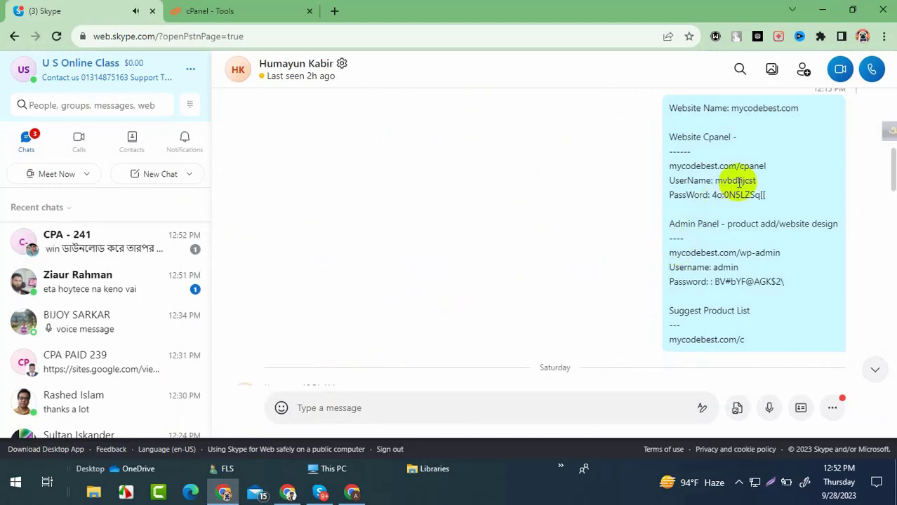
drag(775, 163, 632, 164)
right_click(689, 172)
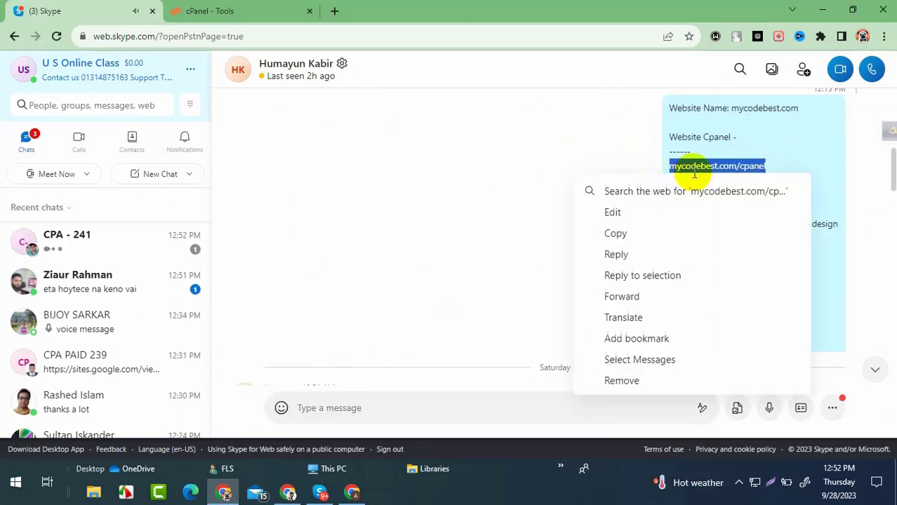
click(614, 231)
Switch to the logged-in cPanel tools page and open its File Manager.
click(235, 13)
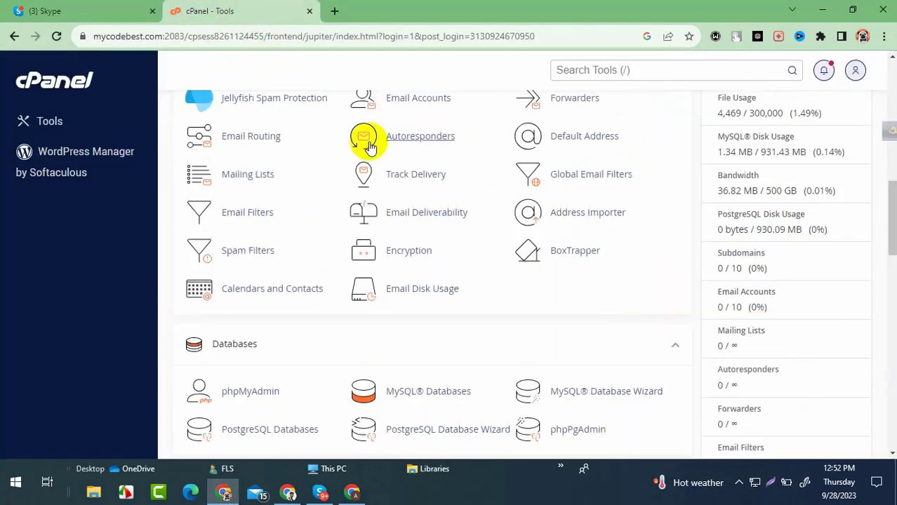
scroll(308, 221, down, 1)
scroll(309, 221, up, 10)
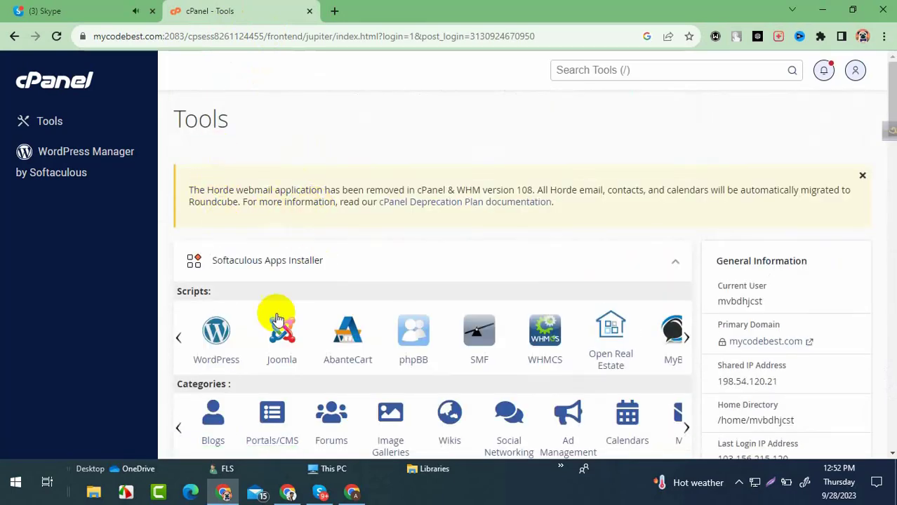
scroll(375, 225, down, 3)
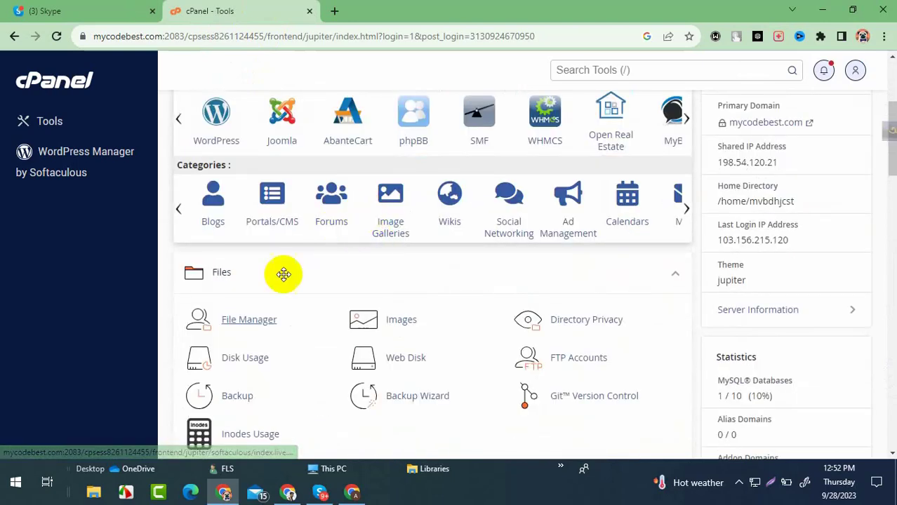
click(258, 322)
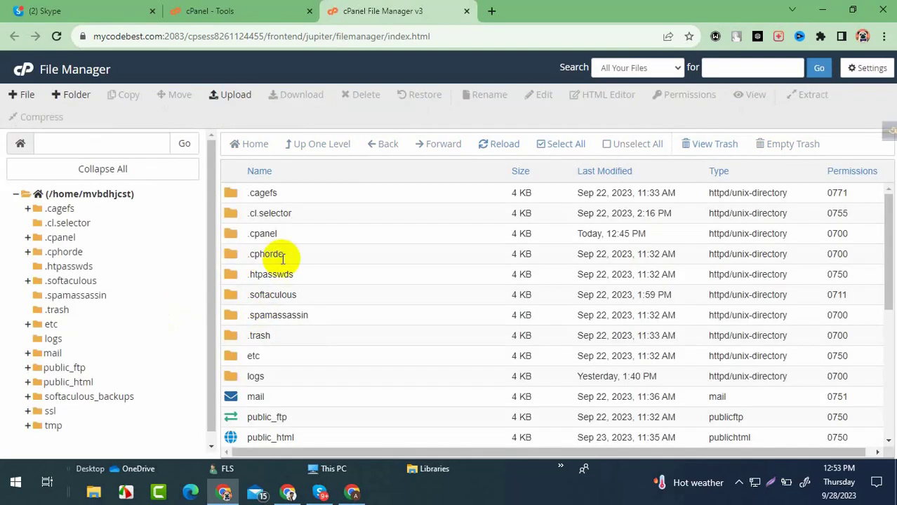
Open the public_html folder and look through its folders and files.
scroll(281, 261, down, 5)
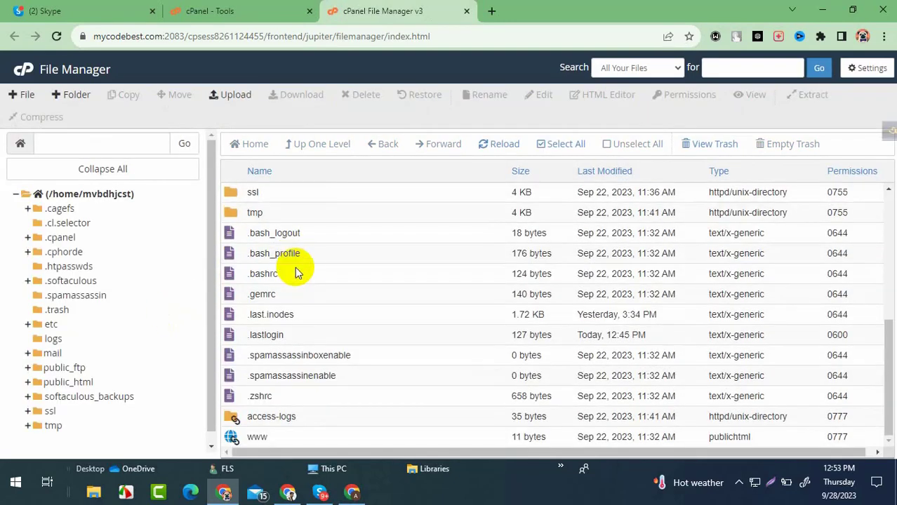
click(68, 383)
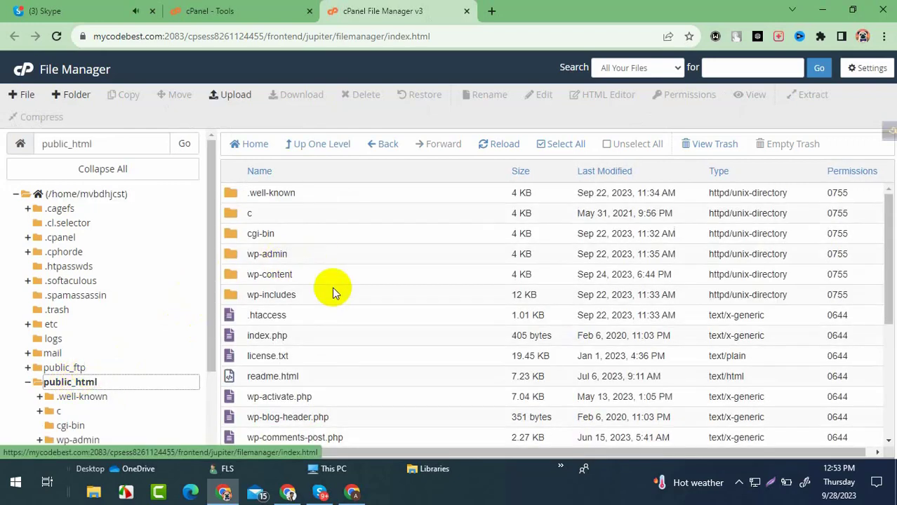
scroll(290, 297, down, 3)
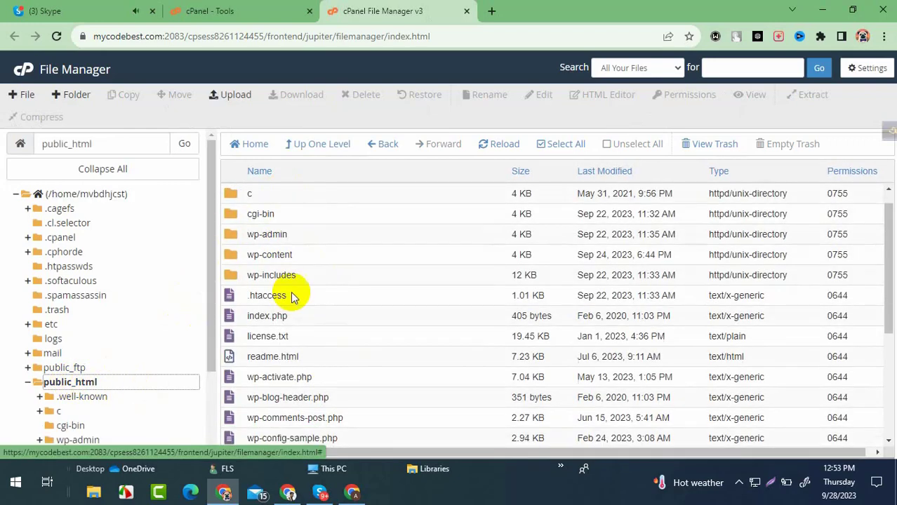
scroll(281, 398, up, 3)
scroll(407, 301, down, 3)
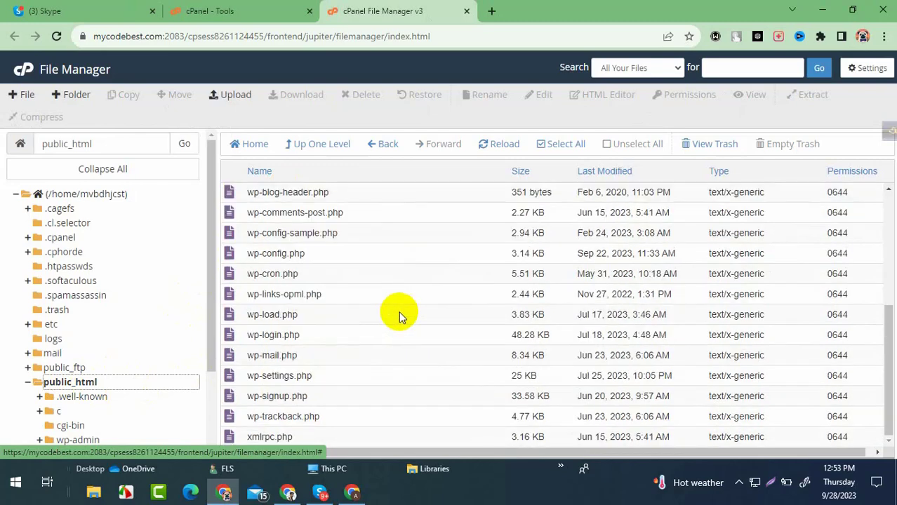
scroll(399, 311, up, 3)
Upload game.zip from the landing page folder on drive D: to public_html.
click(236, 94)
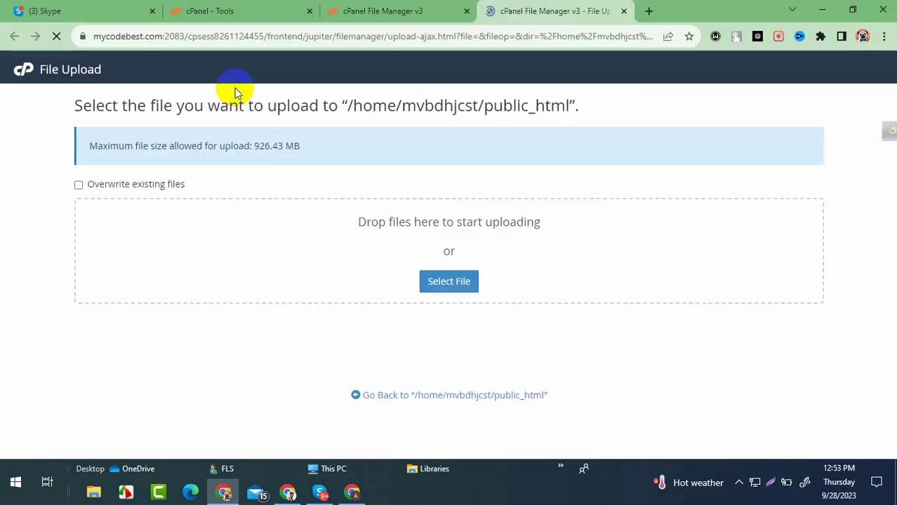
click(440, 283)
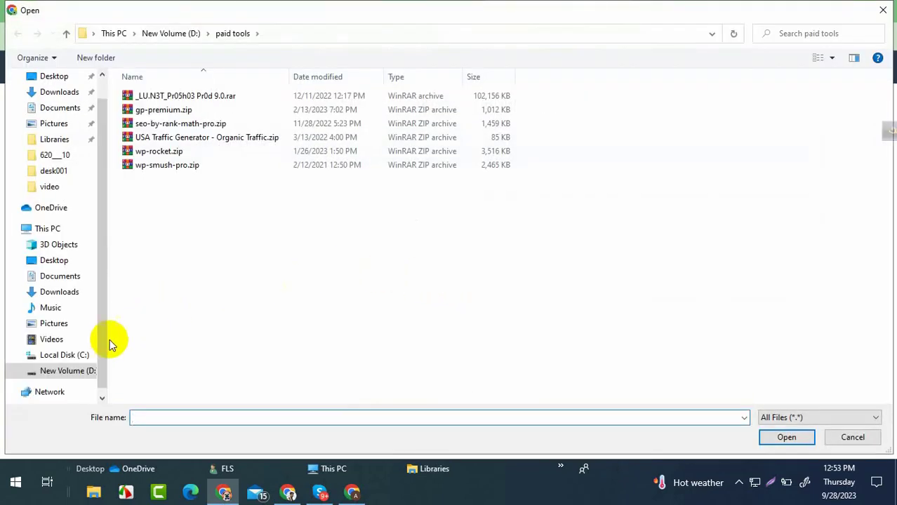
click(60, 372)
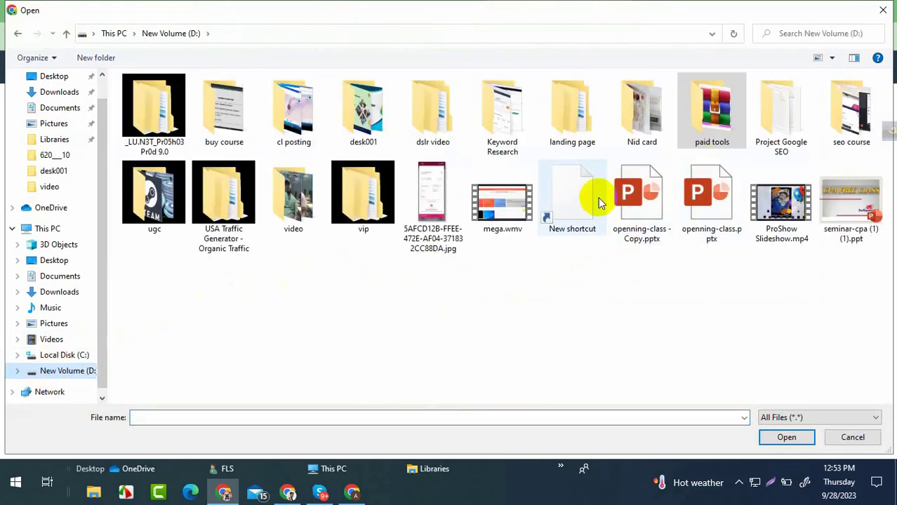
double_click(573, 118)
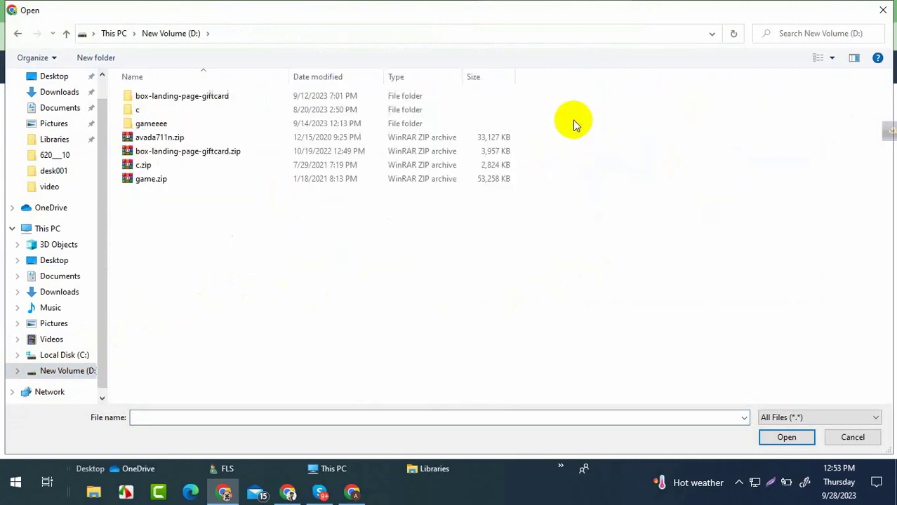
click(178, 181)
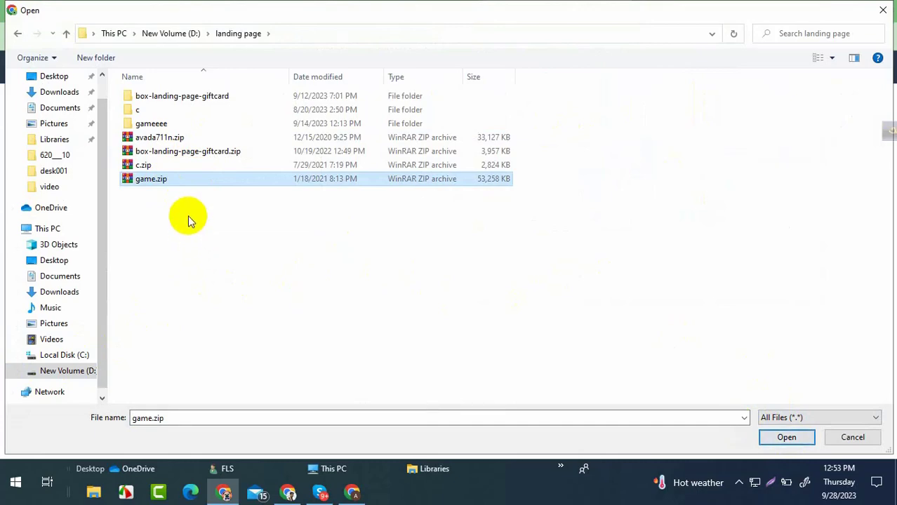
click(785, 435)
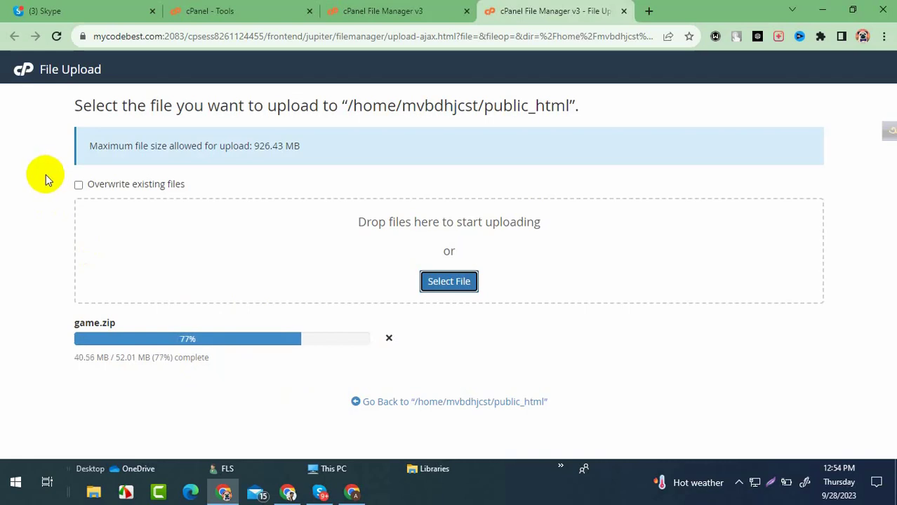
Return to the AdBlueMedia dashboard and read through the network leads and network chat during the upload.
click(288, 493)
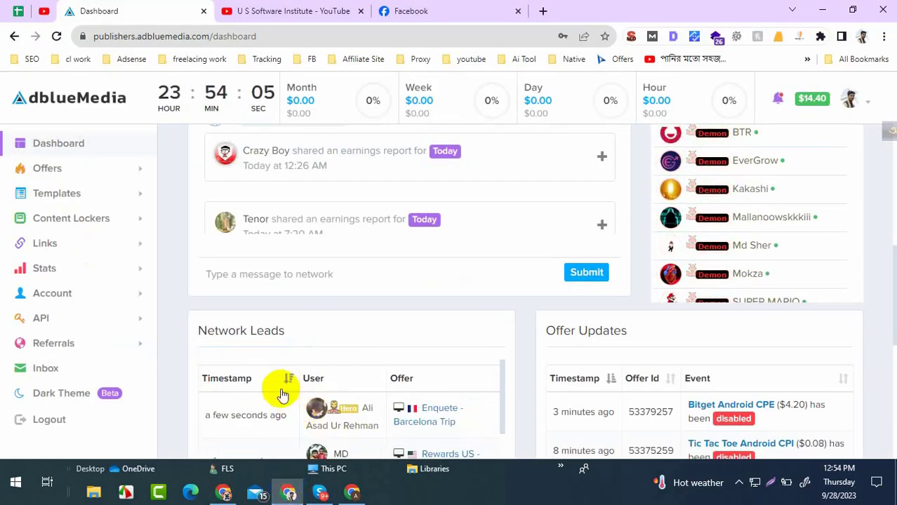
scroll(363, 260, down, 4)
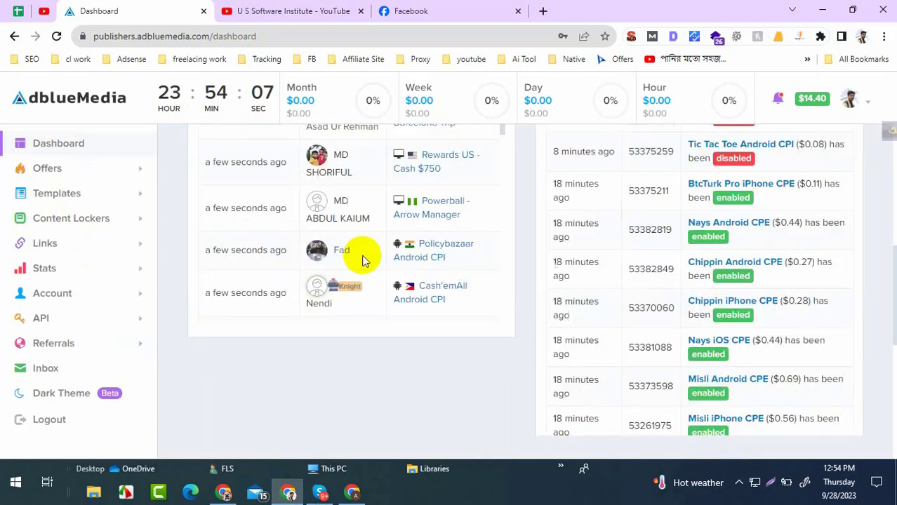
scroll(449, 276, down, 2)
scroll(452, 278, down, 4)
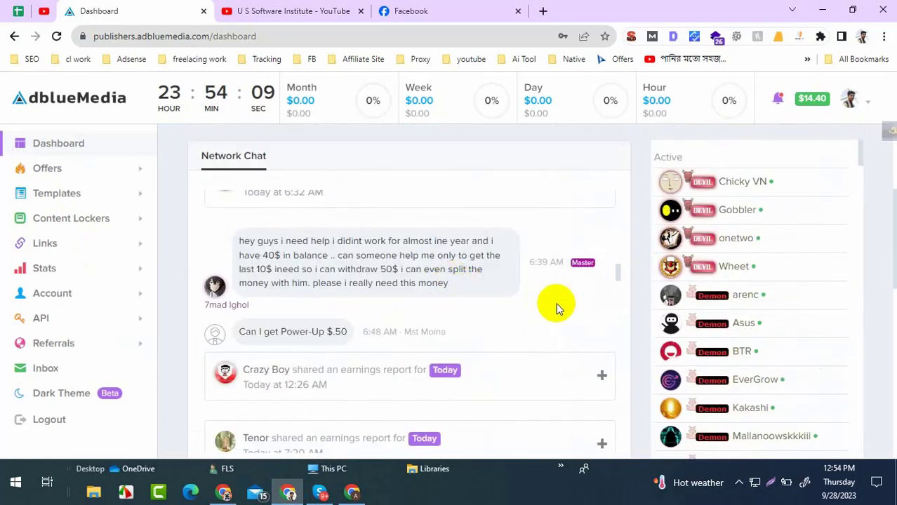
scroll(559, 308, up, 5)
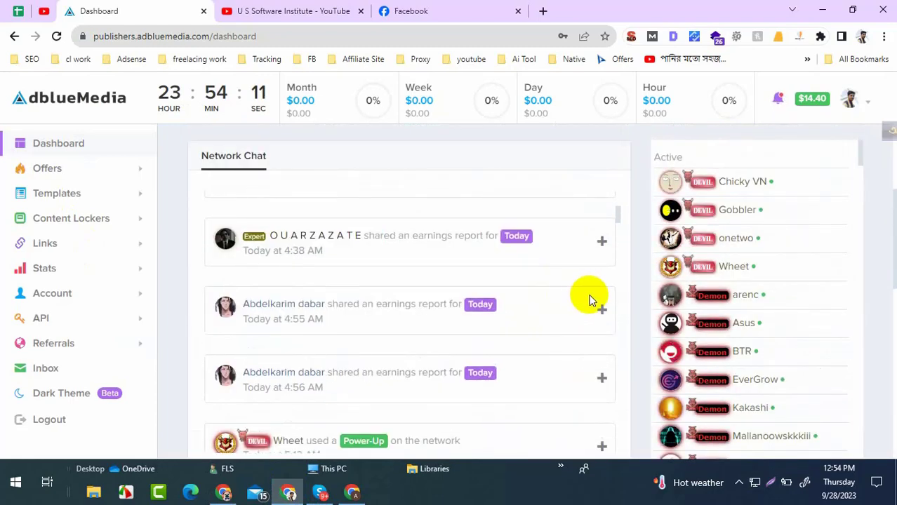
scroll(595, 295, up, 4)
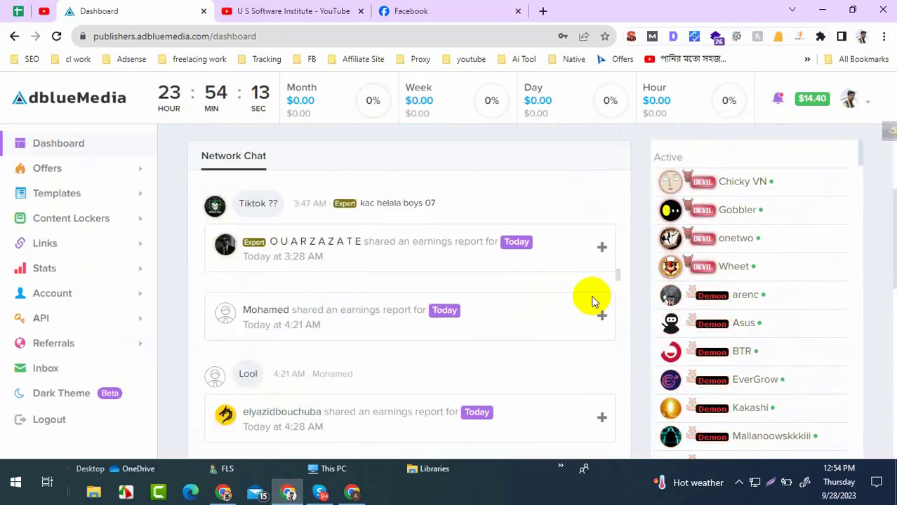
scroll(561, 309, down, 5)
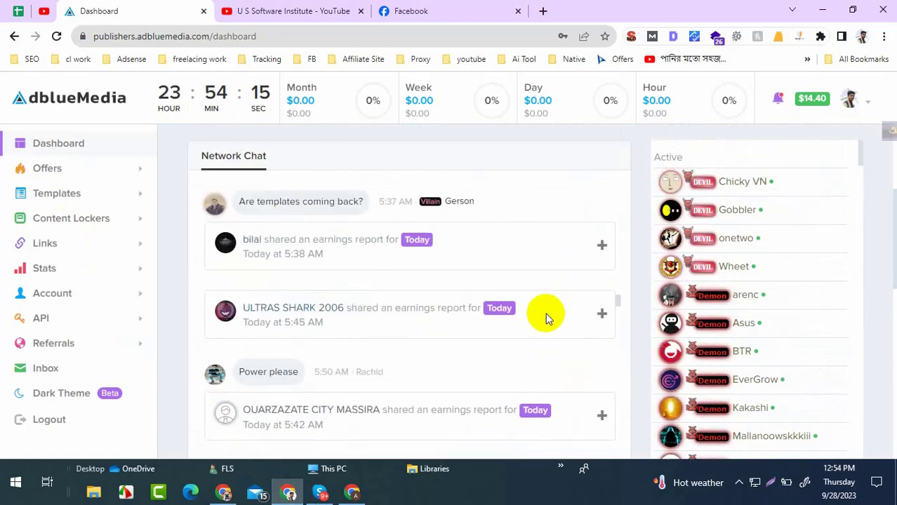
scroll(545, 312, down, 5)
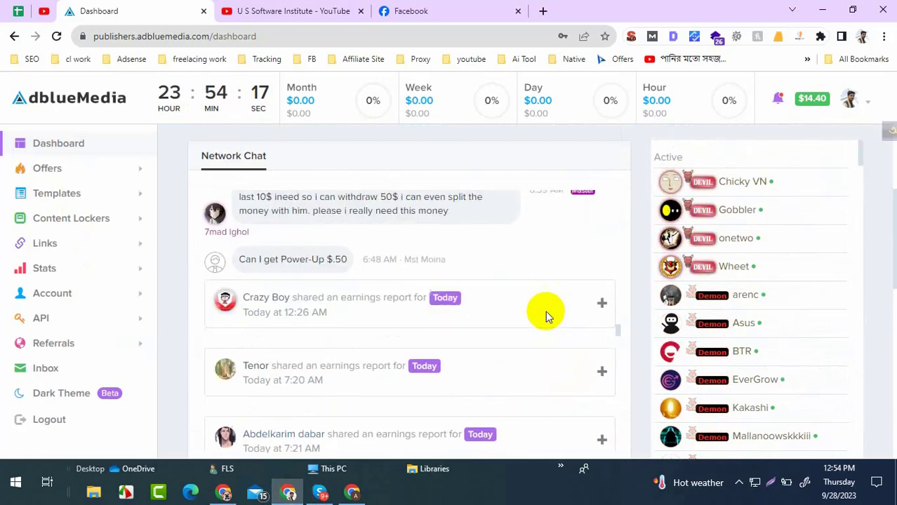
Read on through the newer earnings reports and messages in the network chat.
scroll(446, 324, down, 3)
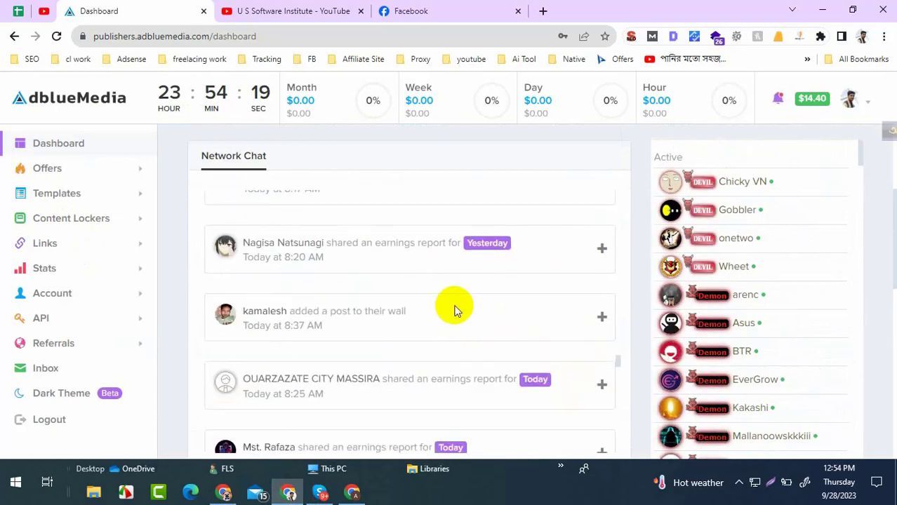
scroll(454, 309, down, 5)
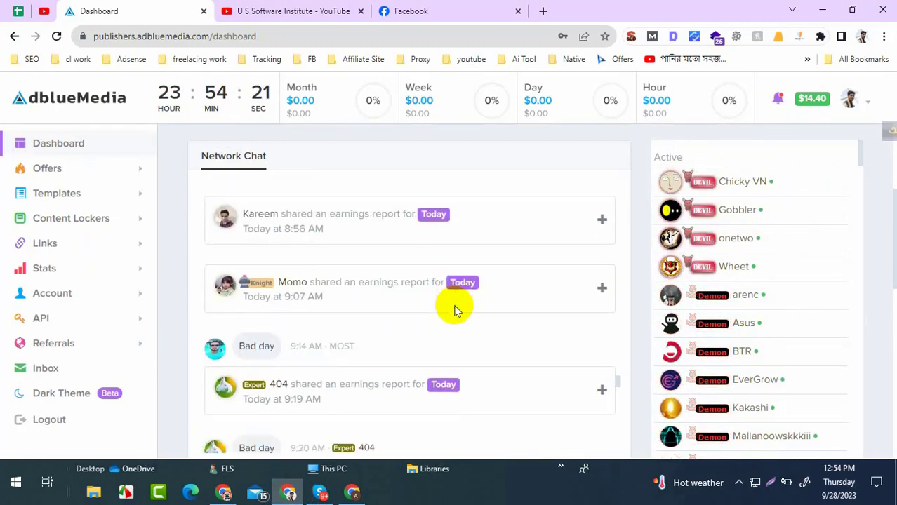
scroll(454, 308, down, 5)
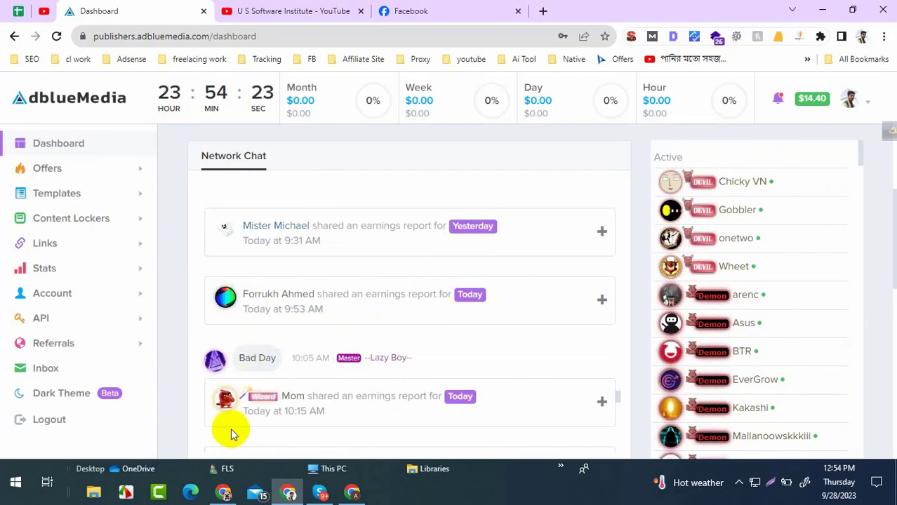
Switch back to the cPanel File Upload page, check the game.zip upload and return to public_html.
click(350, 493)
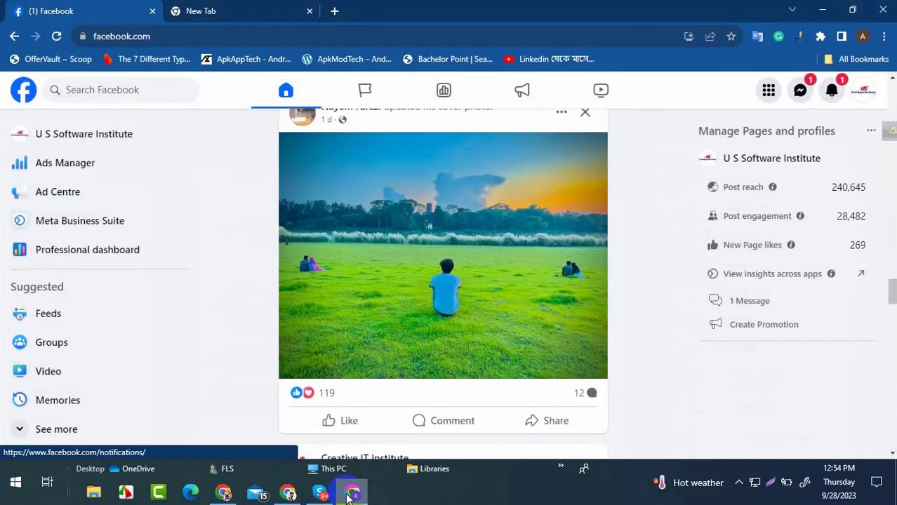
click(224, 493)
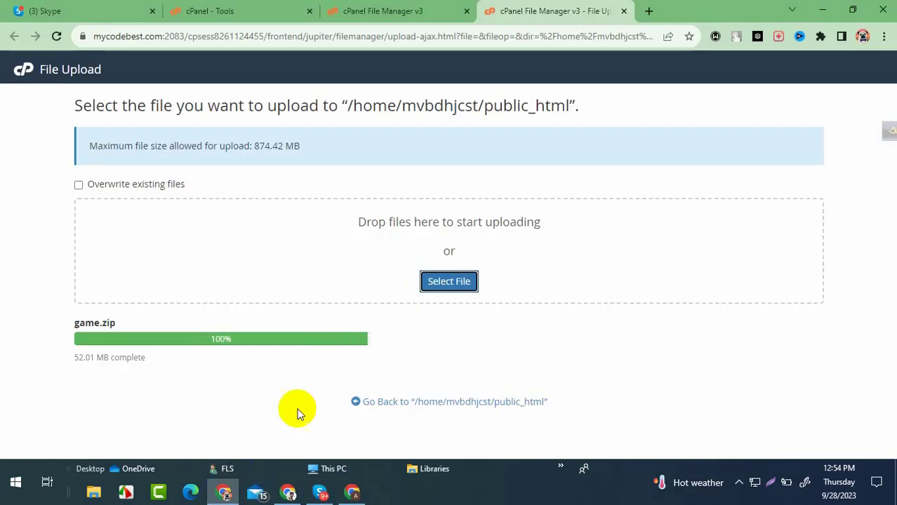
drag(110, 360, 152, 363)
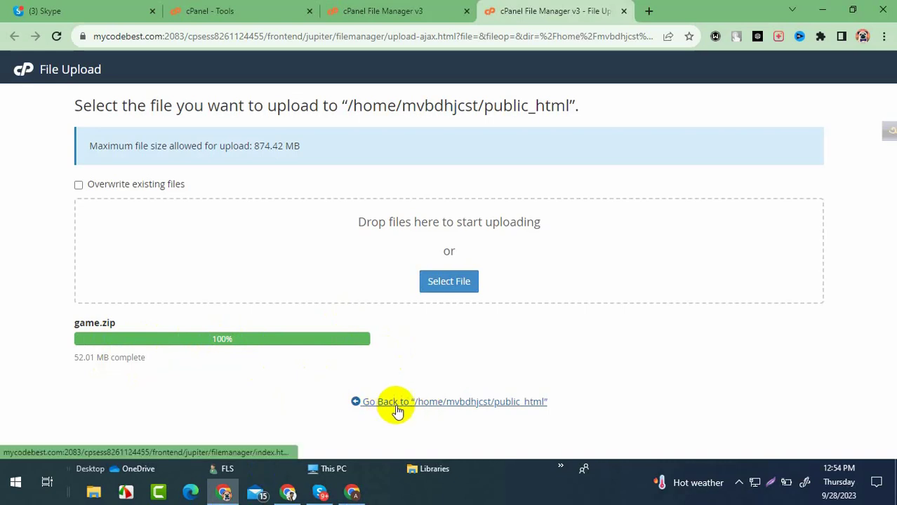
click(421, 404)
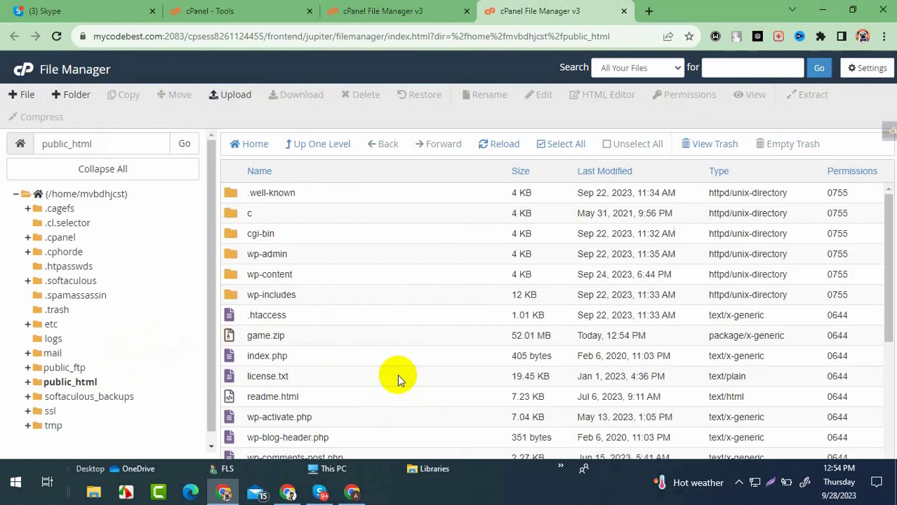
Extract game.zip into /public_html and close the extraction results.
click(257, 336)
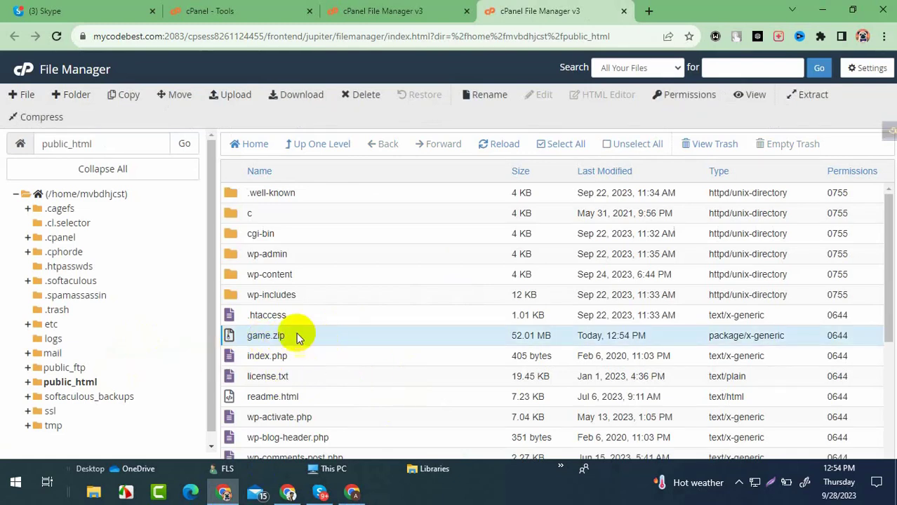
right_click(267, 335)
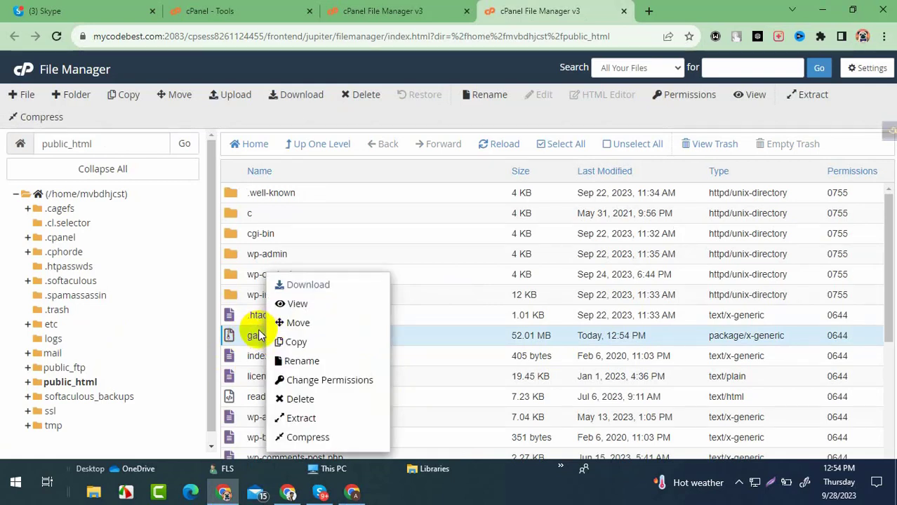
click(247, 337)
right_click(247, 337)
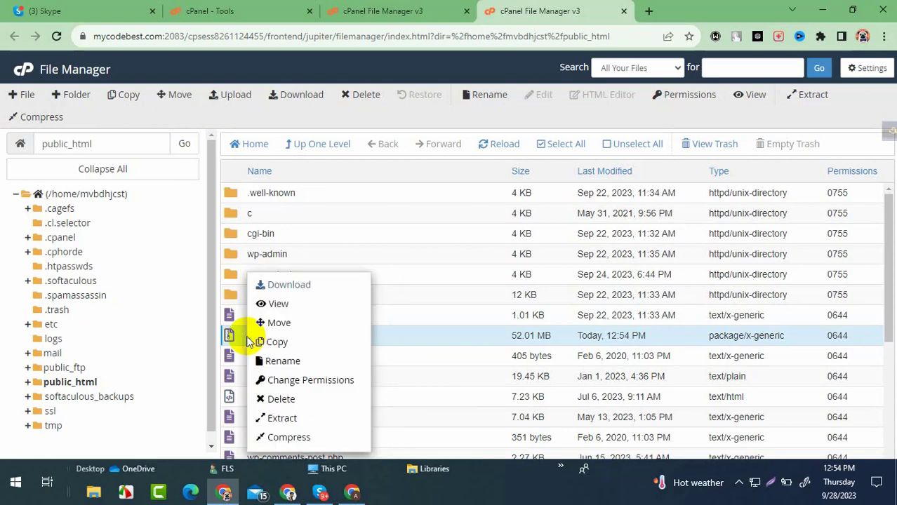
click(275, 421)
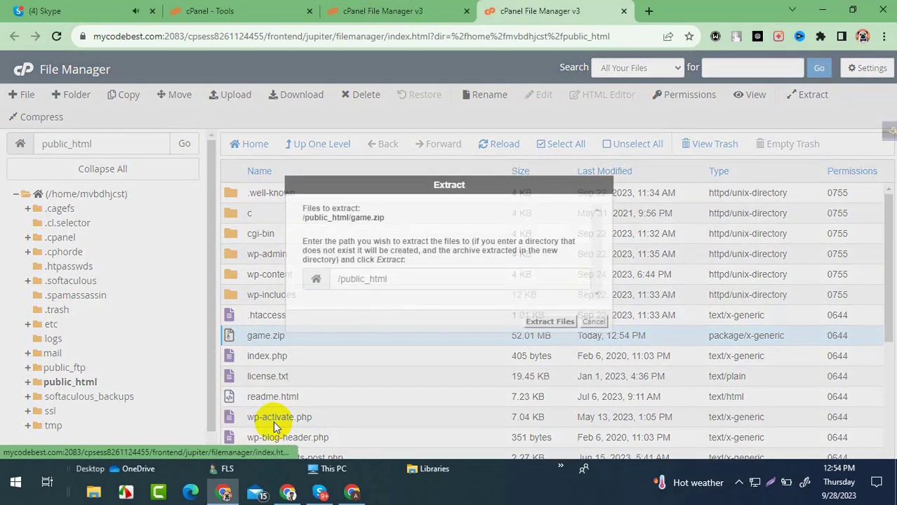
click(546, 319)
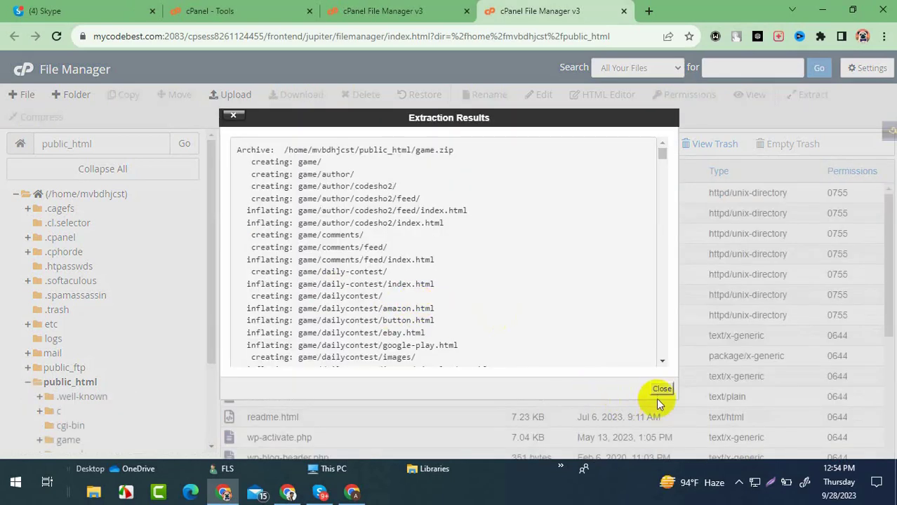
click(660, 389)
Delete game.zip from public_html permanently, skipping the trash and keeping the extracted game folder.
click(258, 254)
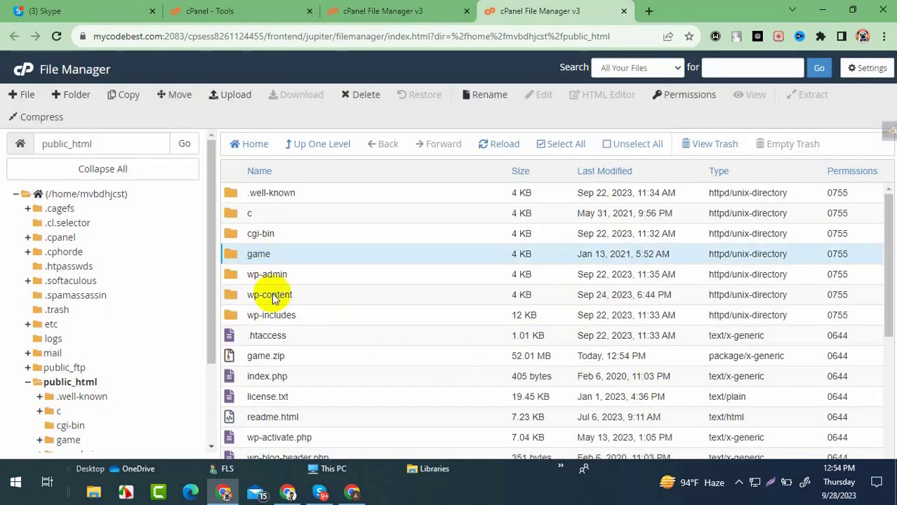
click(267, 356)
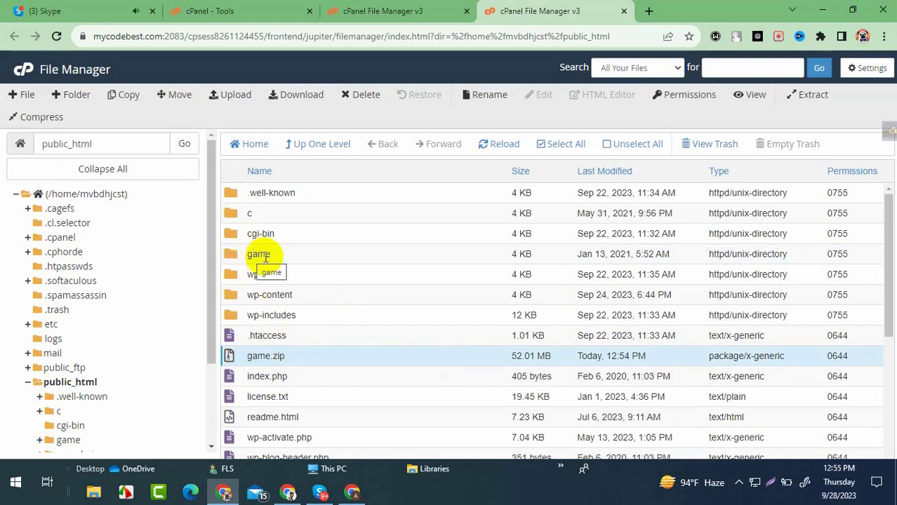
right_click(272, 360)
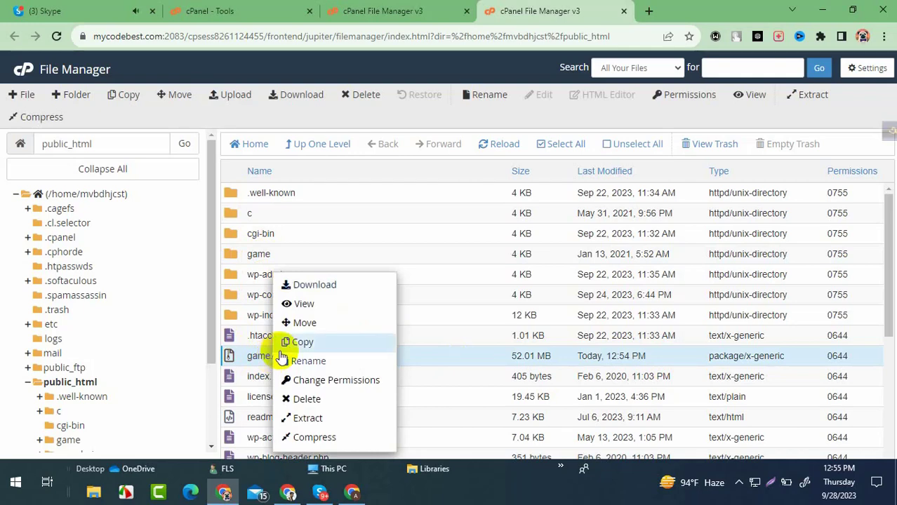
click(309, 400)
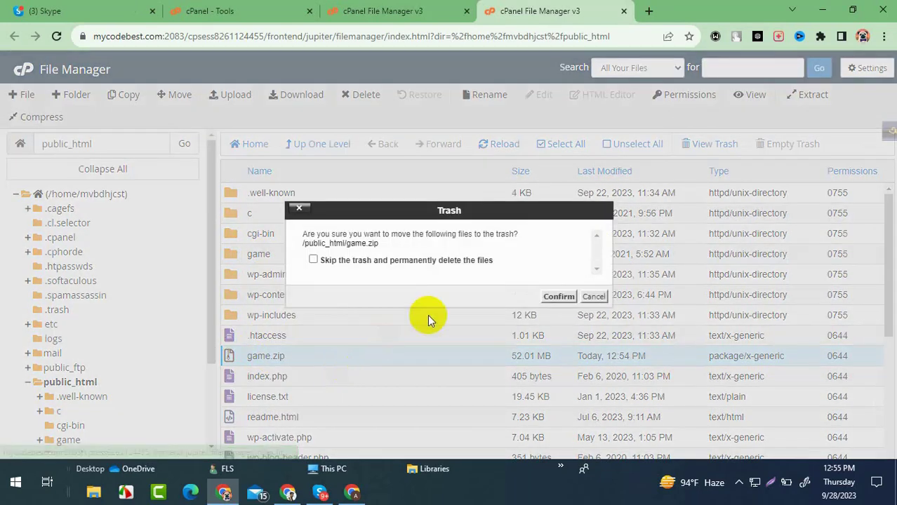
click(449, 265)
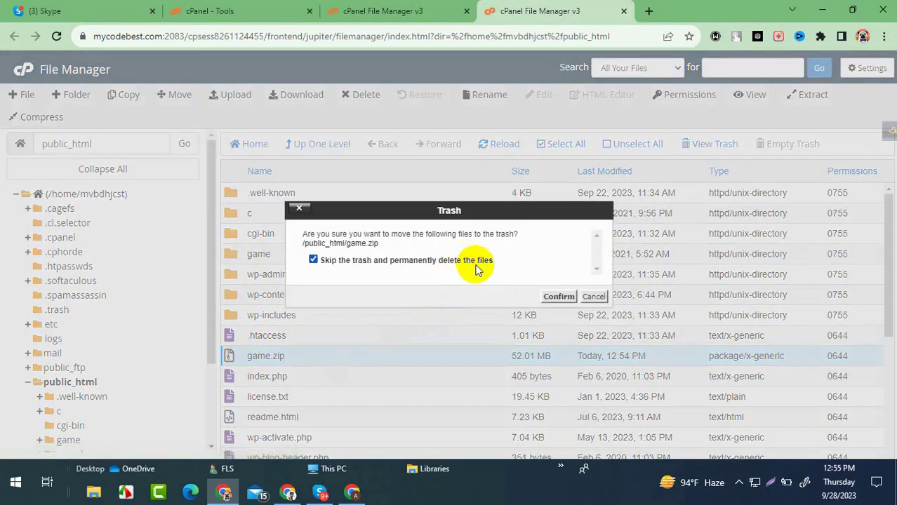
click(551, 297)
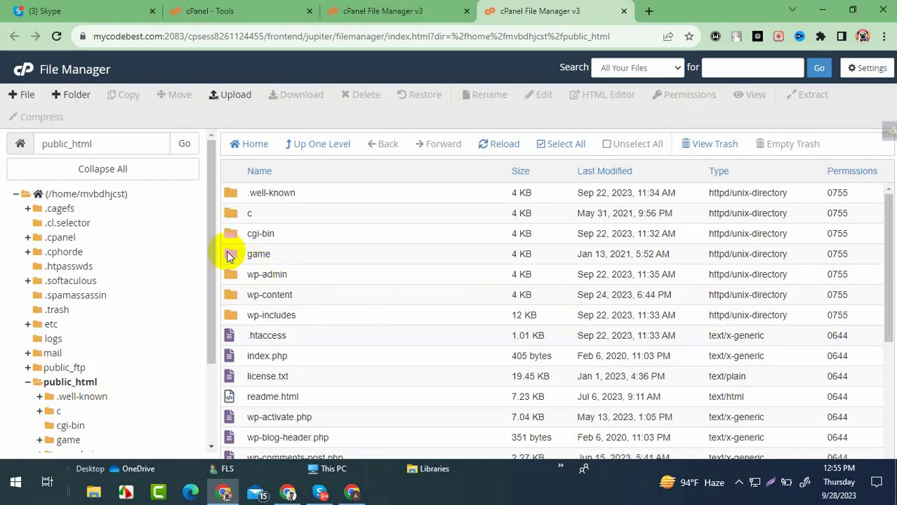
drag(162, 37, 80, 34)
key(ctrl+c)
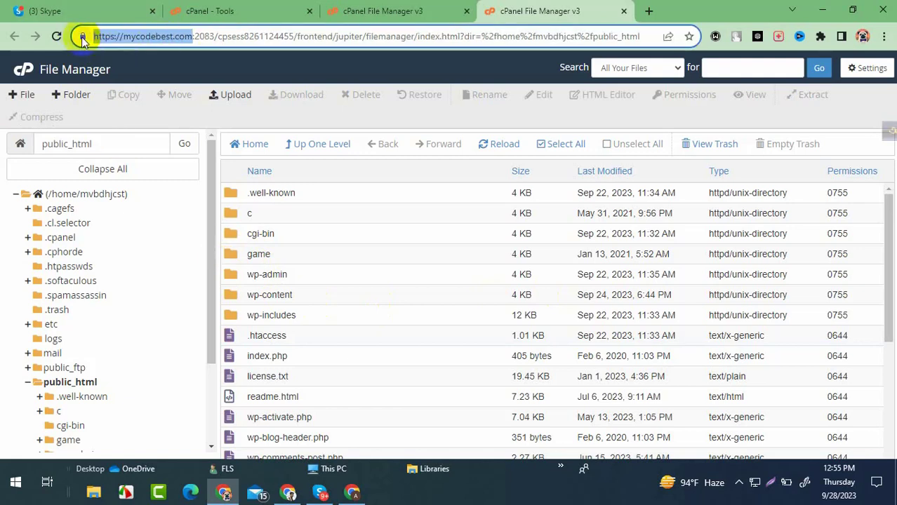
click(647, 12)
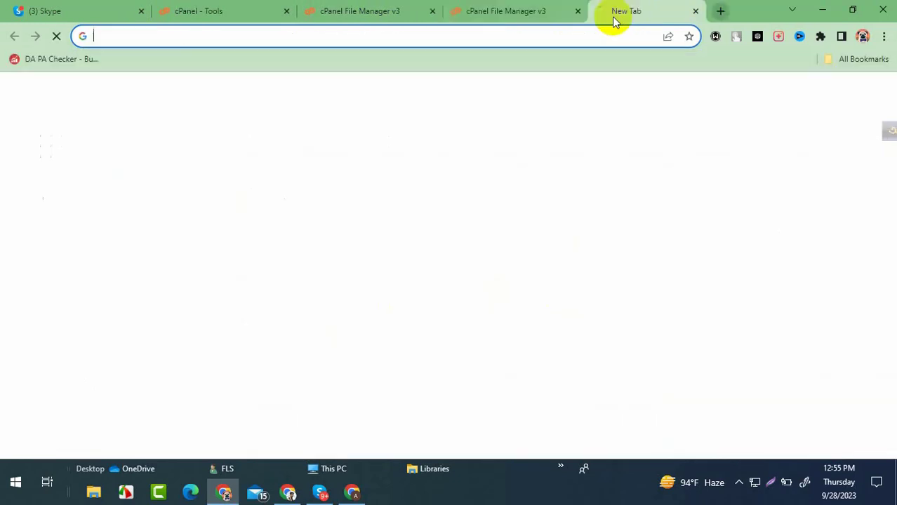
key(ctrl+v)
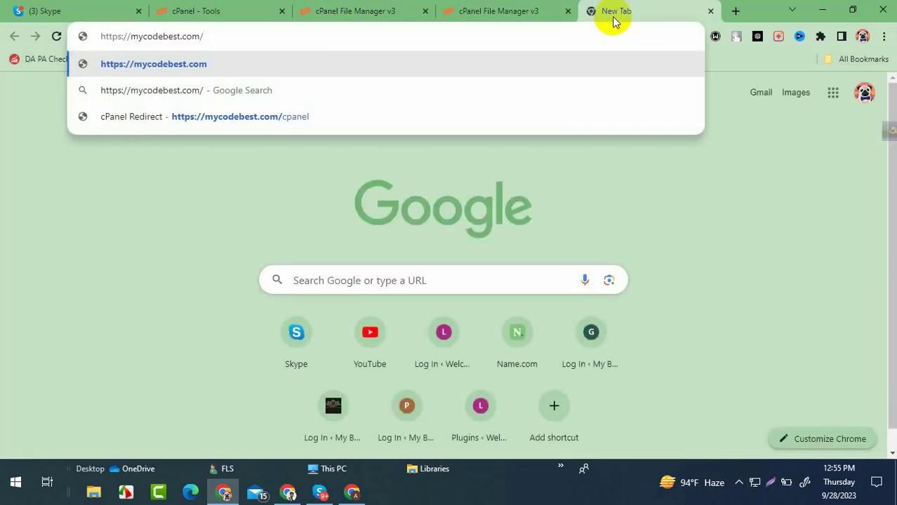
text(game)
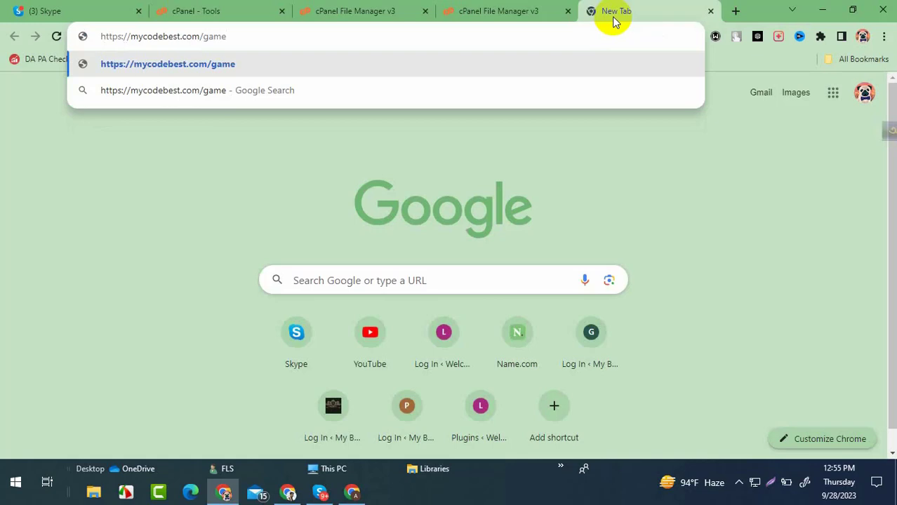
key(Return)
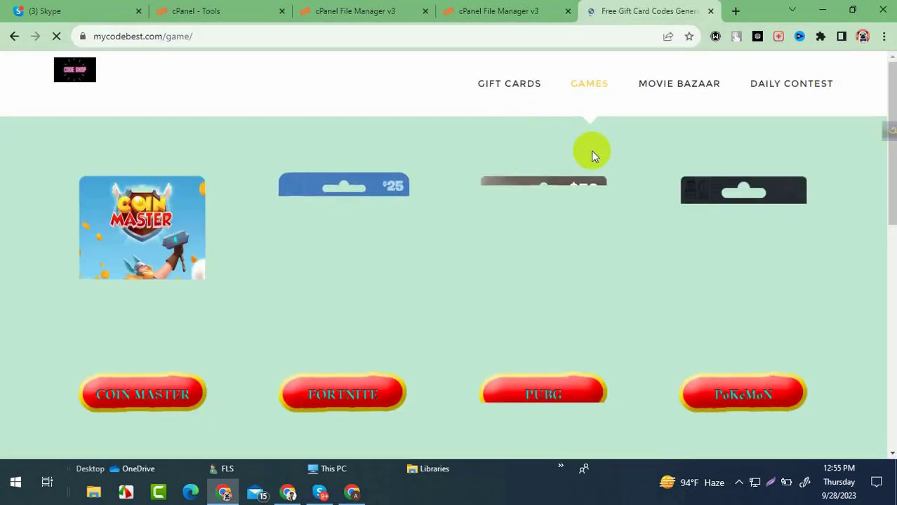
Look through the game cards on the uploaded landing page down to the footer.
scroll(695, 270, down, 10)
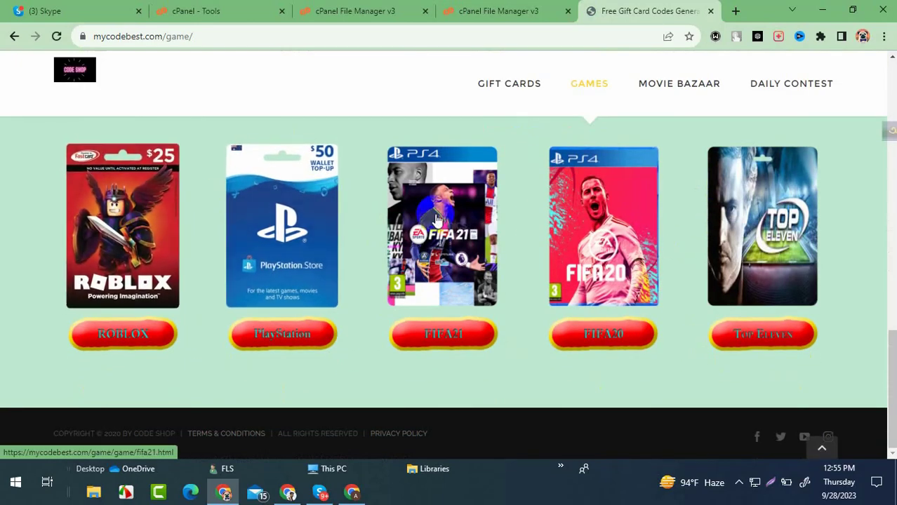
scroll(254, 265, up, 10)
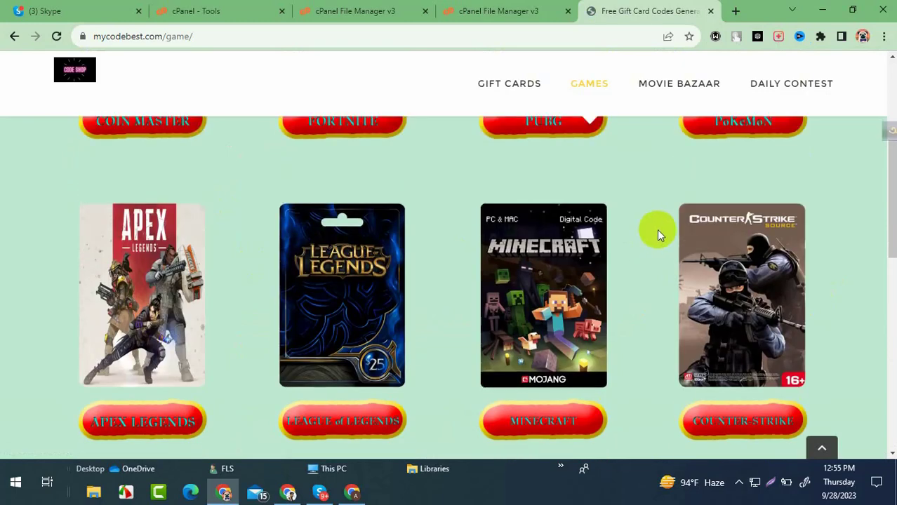
scroll(657, 229, up, 4)
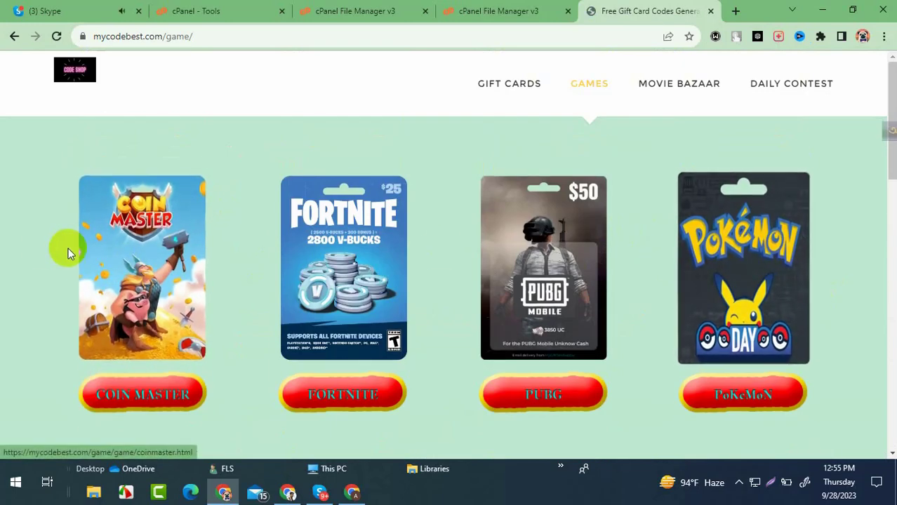
scroll(68, 253, down, 10)
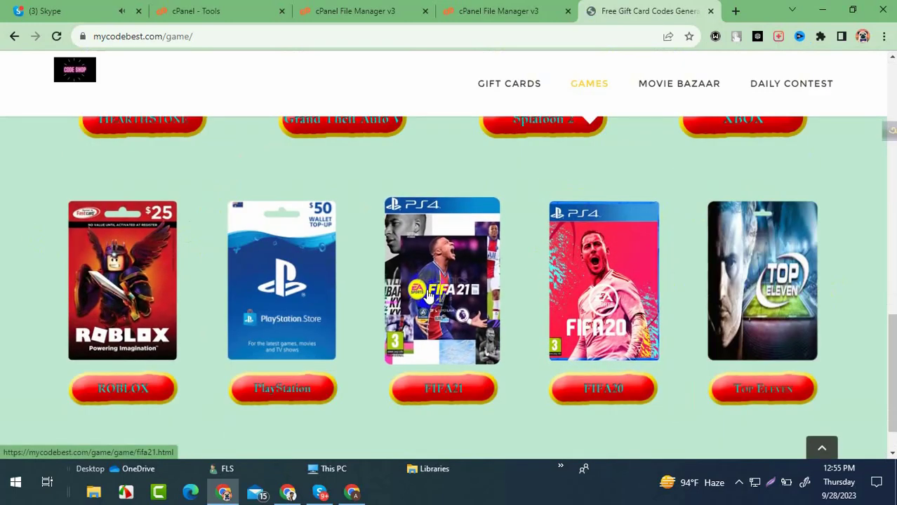
scroll(426, 293, up, 3)
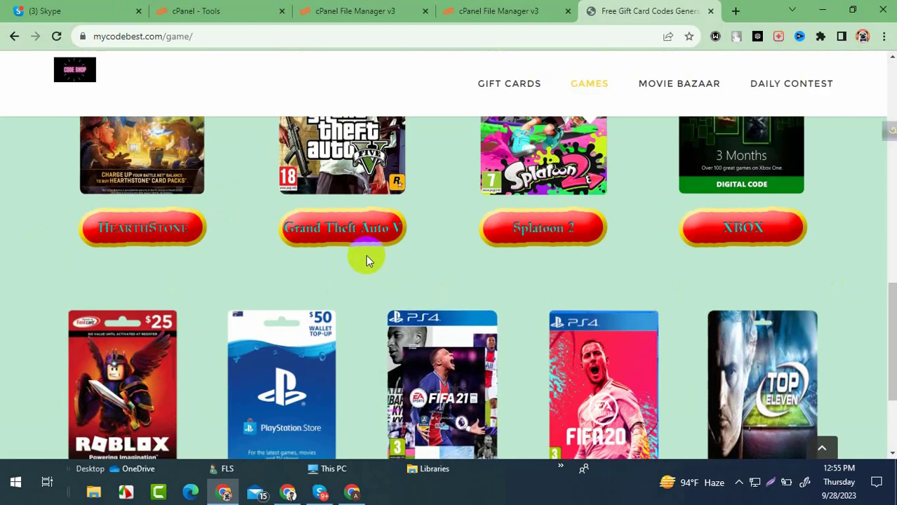
scroll(359, 275, up, 4)
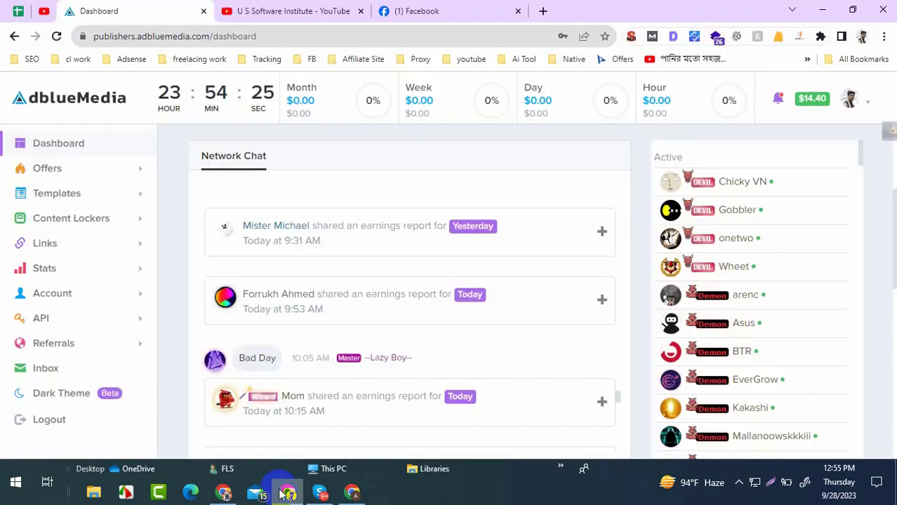
Look over the AdBlueMedia dashboard, then return to the landing page and view its lowest row of game cards.
click(288, 492)
scroll(325, 275, down, 5)
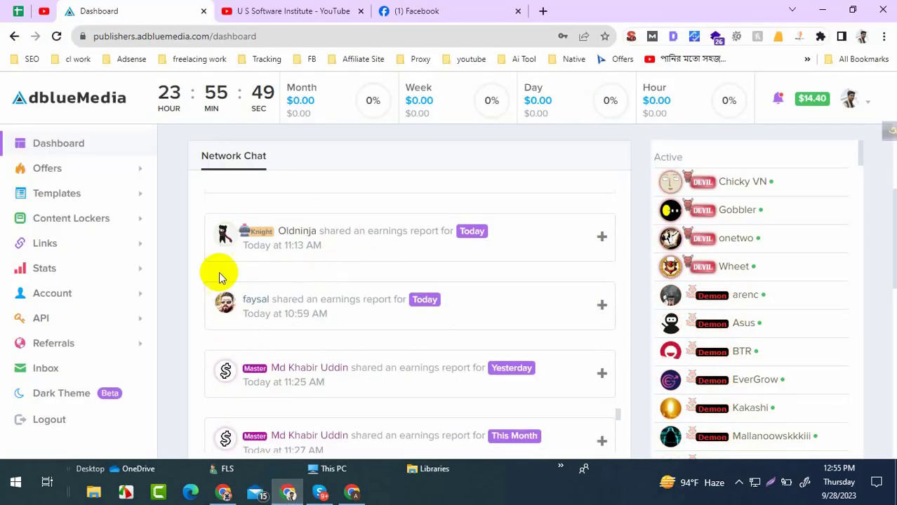
scroll(108, 214, up, 6)
scroll(196, 190, up, 1)
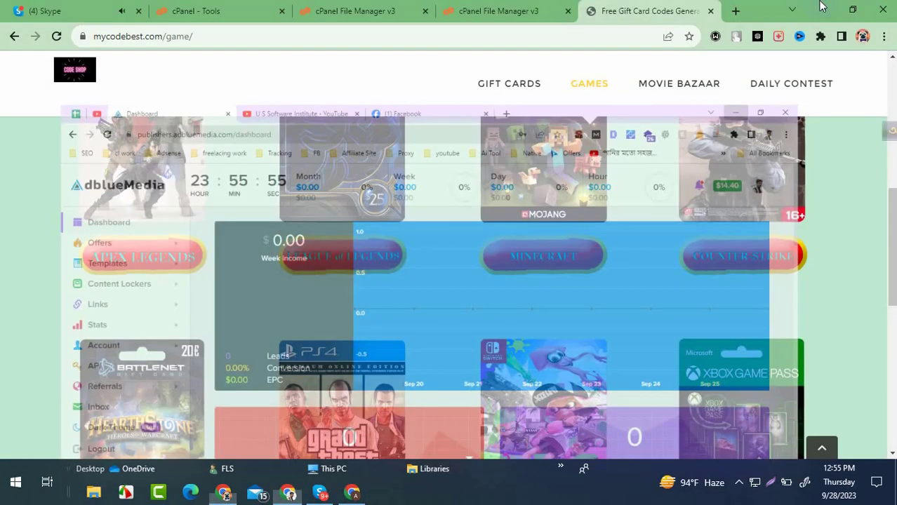
scroll(461, 236, down, 5)
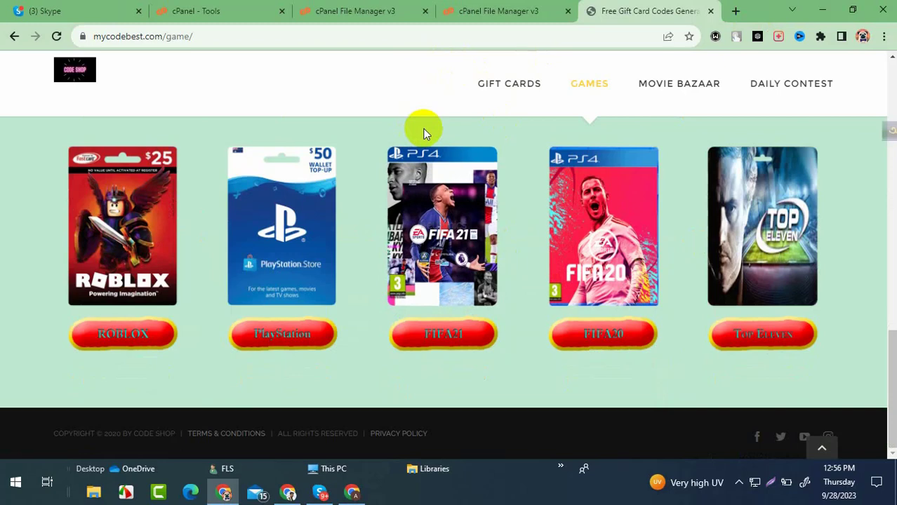
Switch to the AdBlueMedia publisher dashboard and open the page for building or modifying a content locker.
click(821, 10)
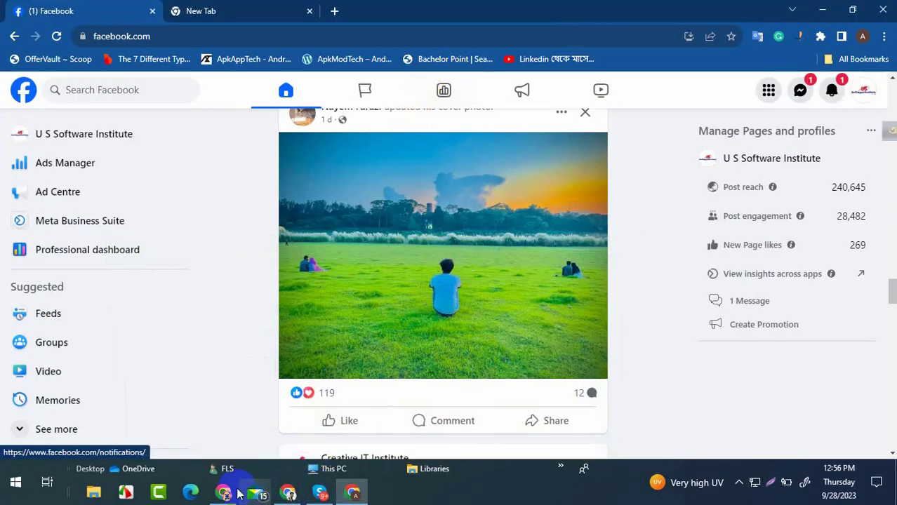
click(289, 493)
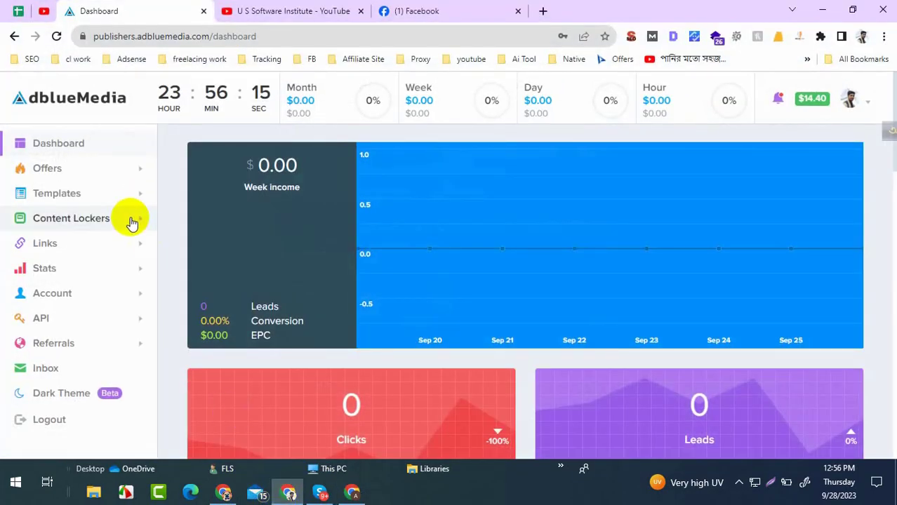
click(88, 223)
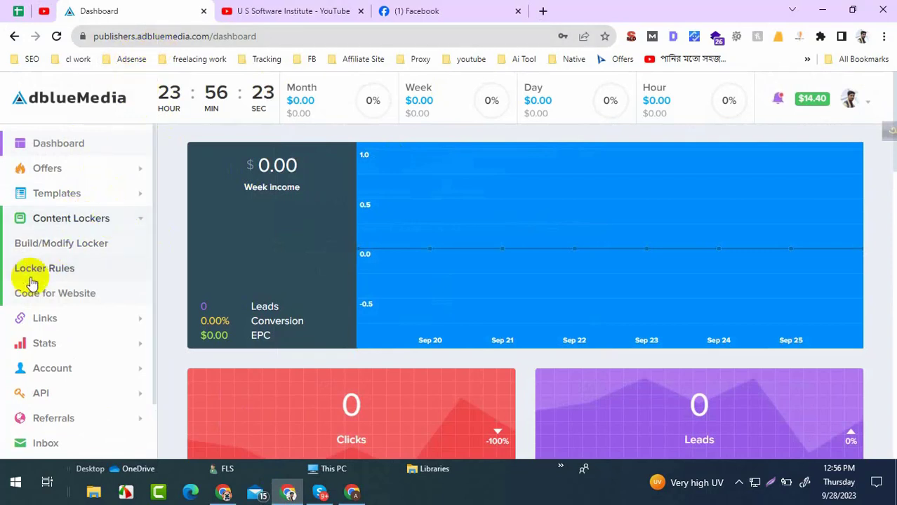
click(72, 248)
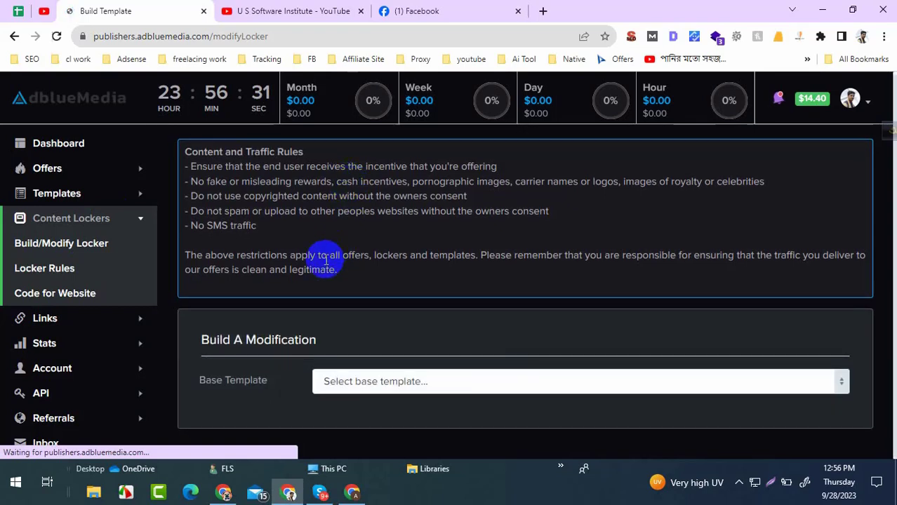
Choose "iFrame - Custom Button Locker" as the base template for the new locker modification.
click(385, 383)
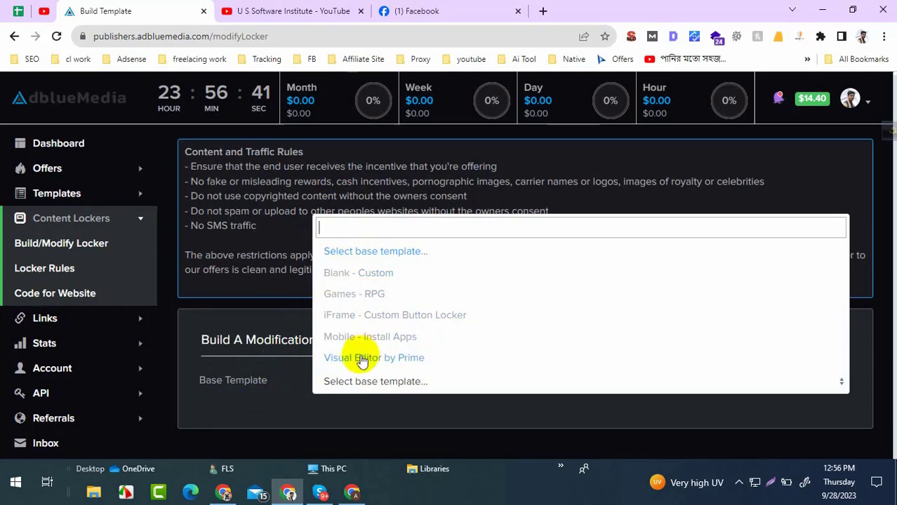
click(435, 319)
scroll(456, 302, down, 3)
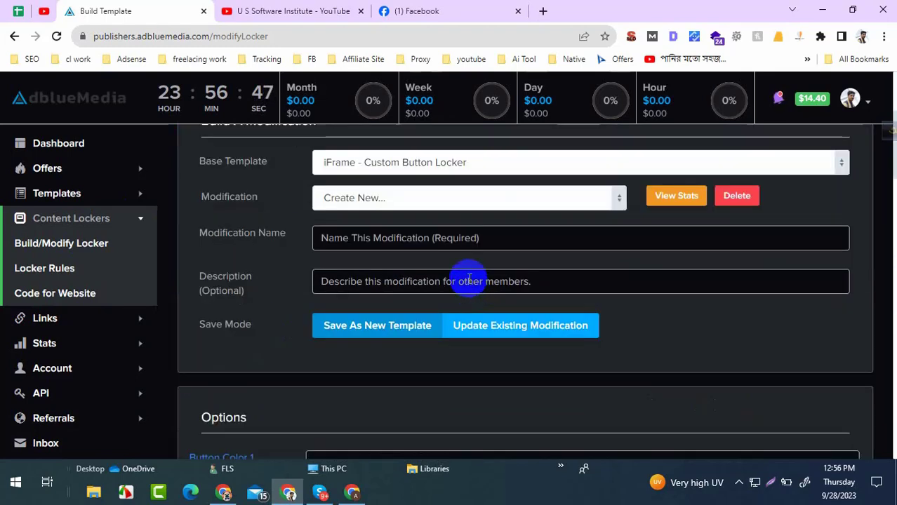
click(363, 198)
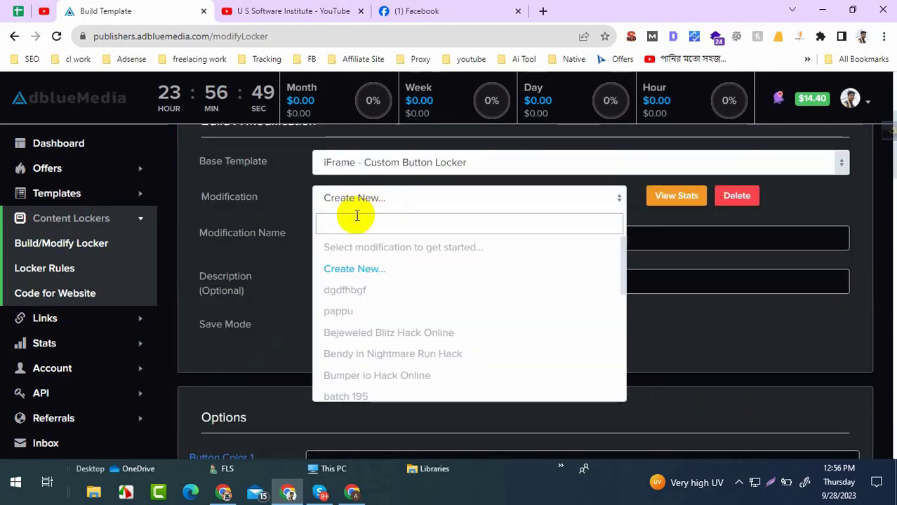
text(video 23)
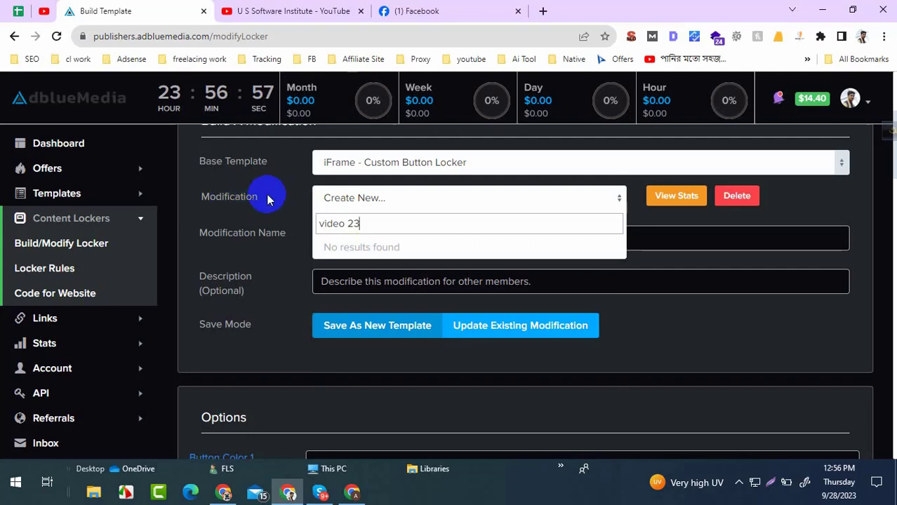
click(315, 182)
click(360, 211)
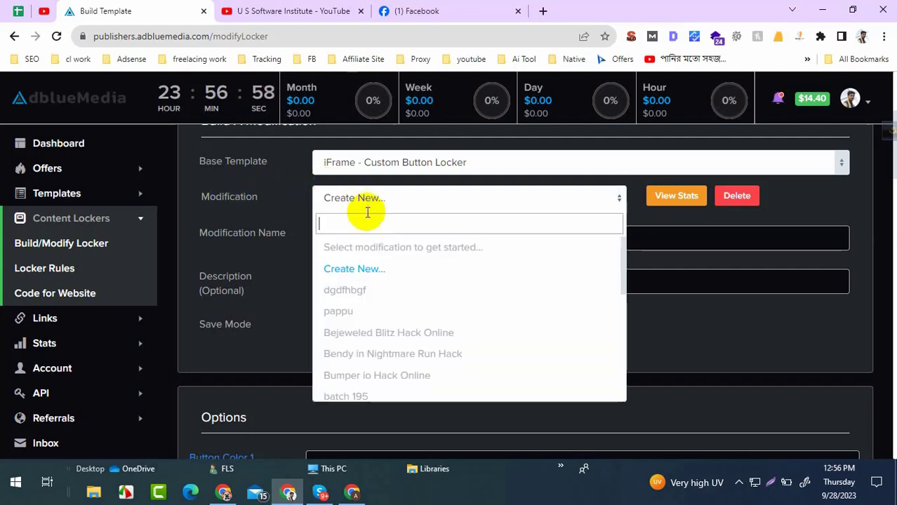
click(359, 267)
click(361, 199)
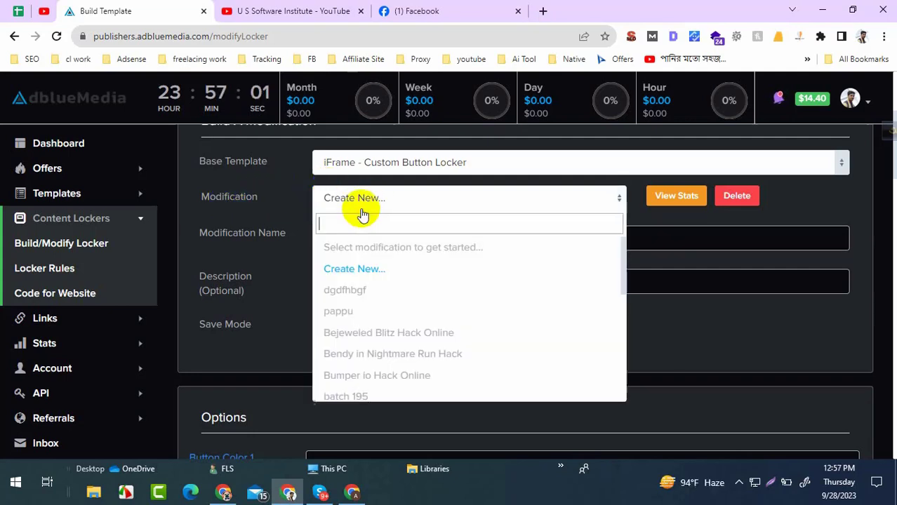
text(video 23)
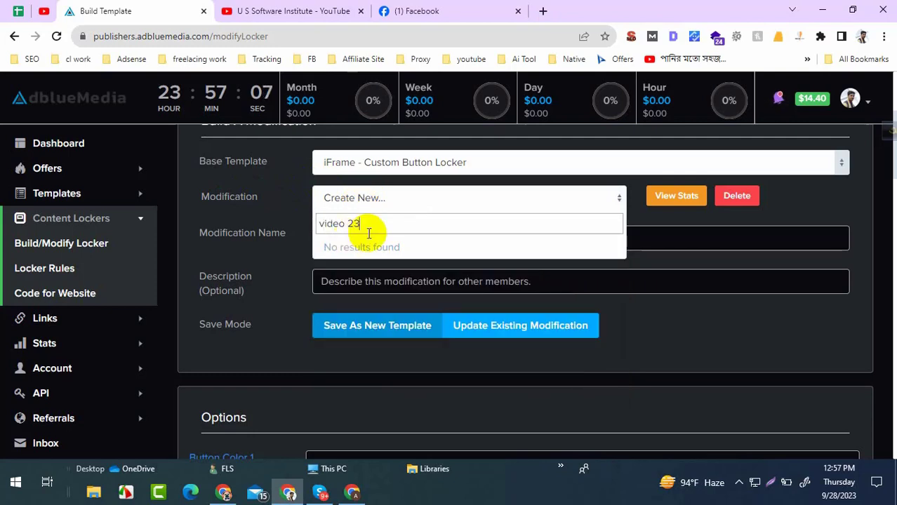
click(390, 199)
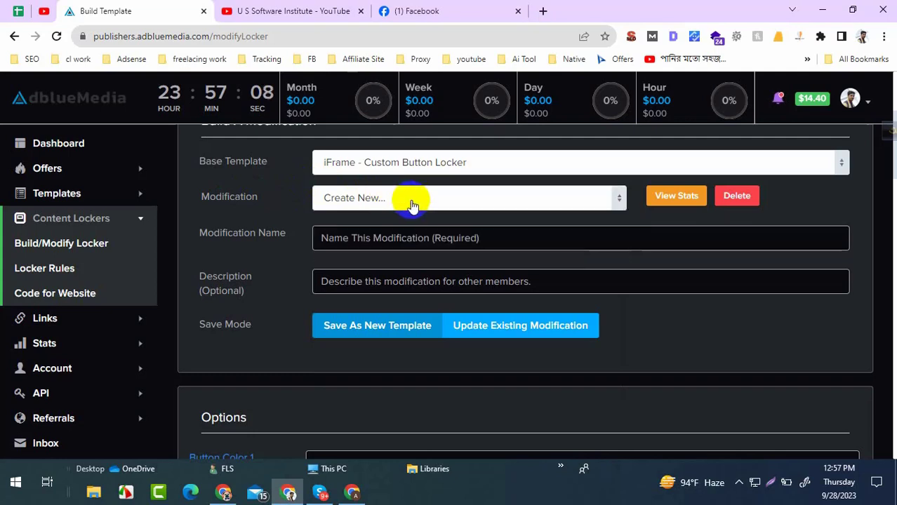
Name the new modification "video 23" and set its save mode to save as a new template.
click(377, 239)
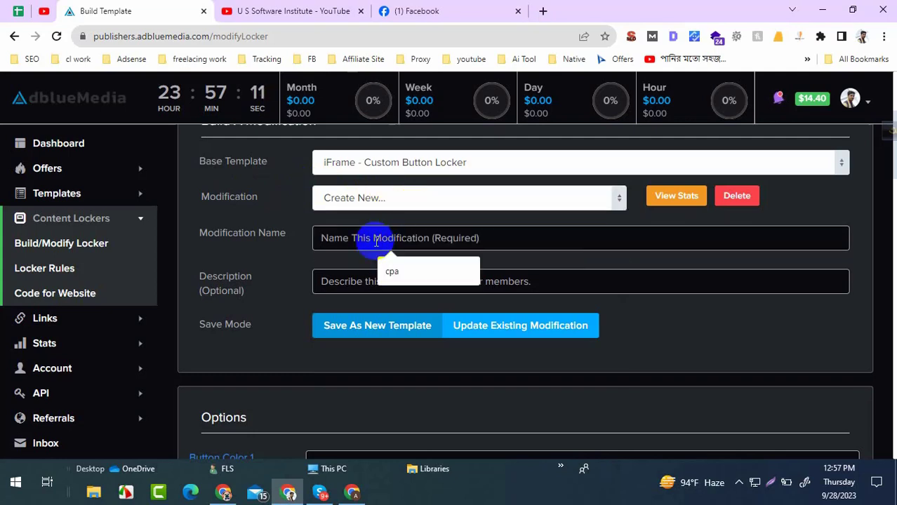
text(video 23)
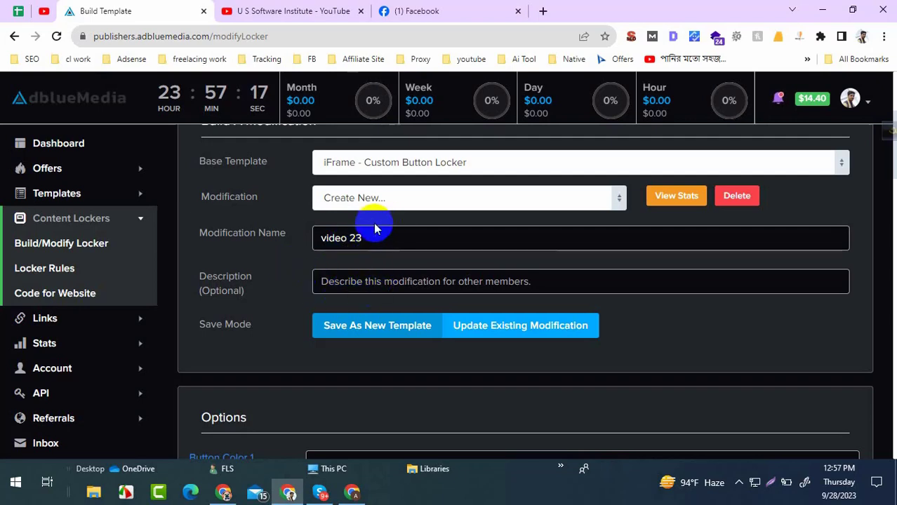
click(345, 335)
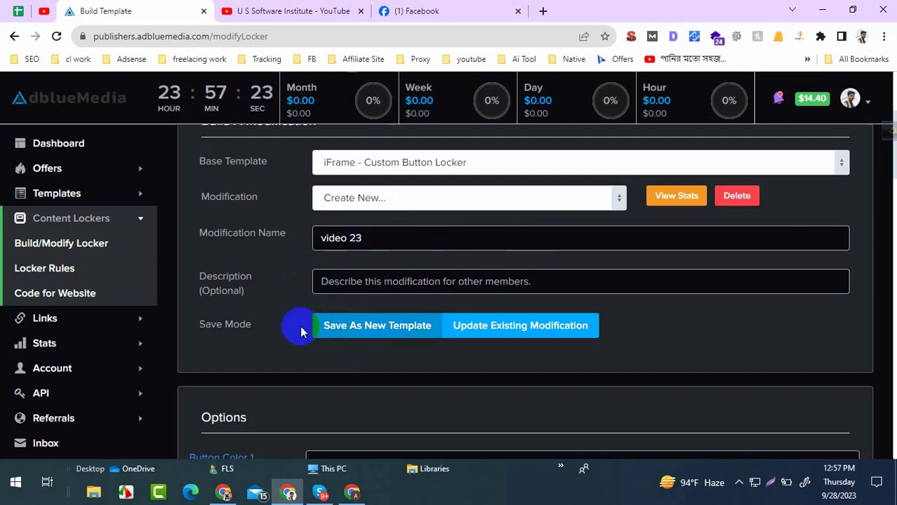
Examine the colour picker for Button Color 1 in the locker options and close it without picking a colour.
scroll(365, 337, down, 2)
scroll(427, 342, up, 1)
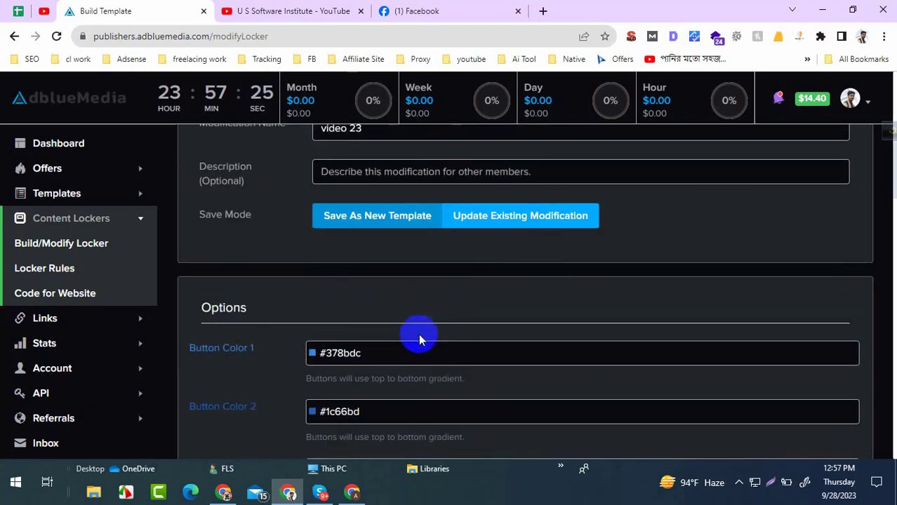
click(312, 353)
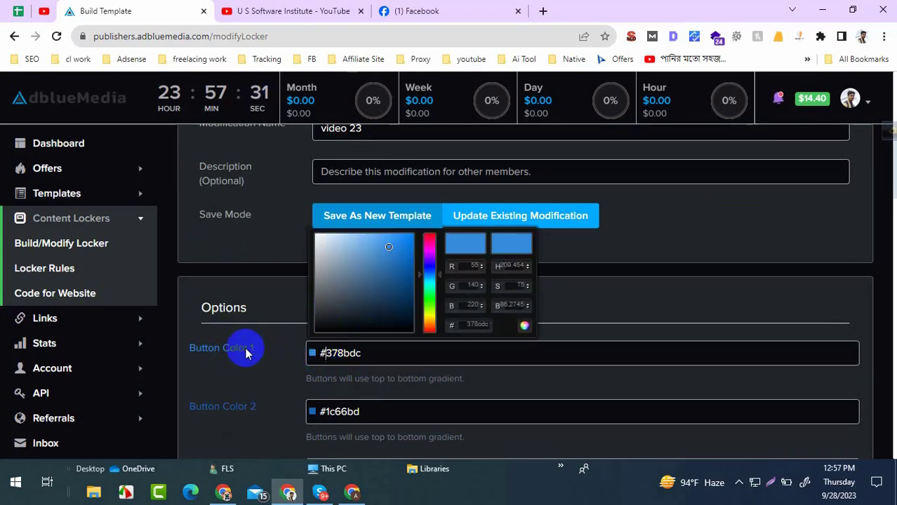
click(274, 302)
Set the locker's main button text to "Human Verify" and its font size to 20.
scroll(287, 330, down, 3)
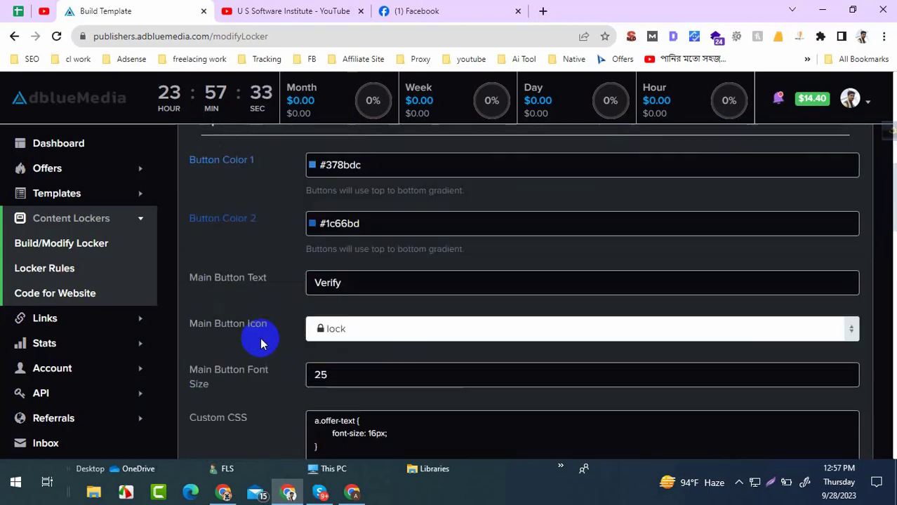
scroll(259, 337, down, 1)
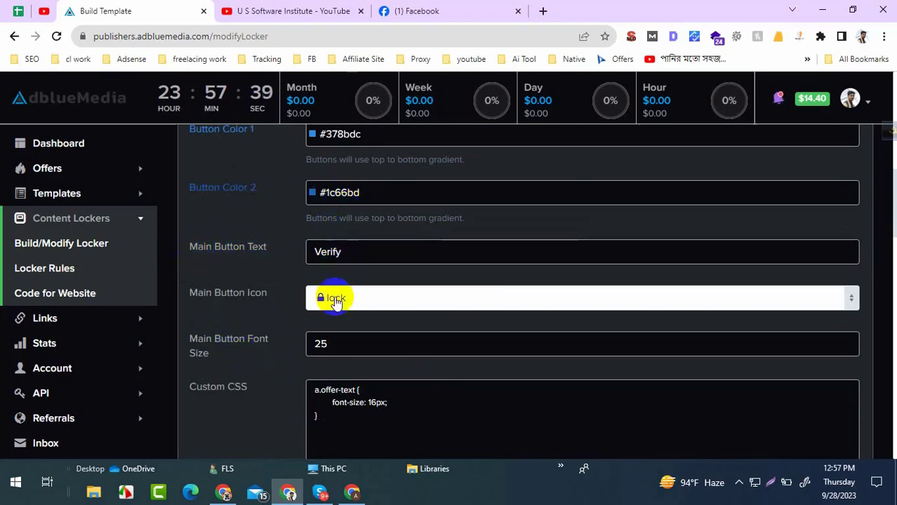
drag(349, 259, 314, 257)
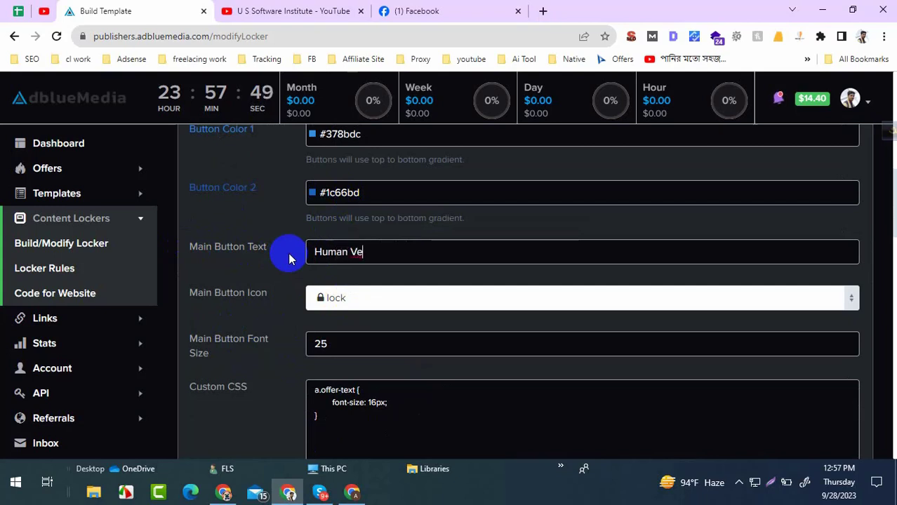
text(rify)
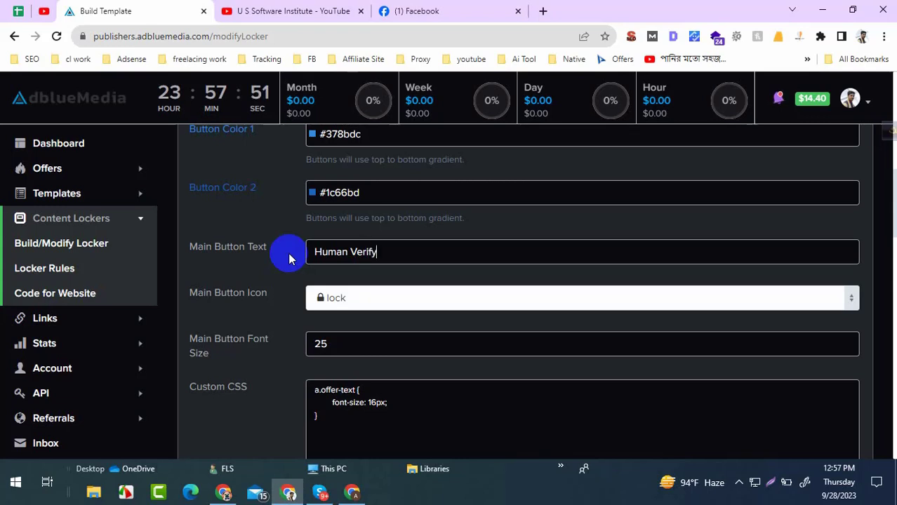
click(366, 301)
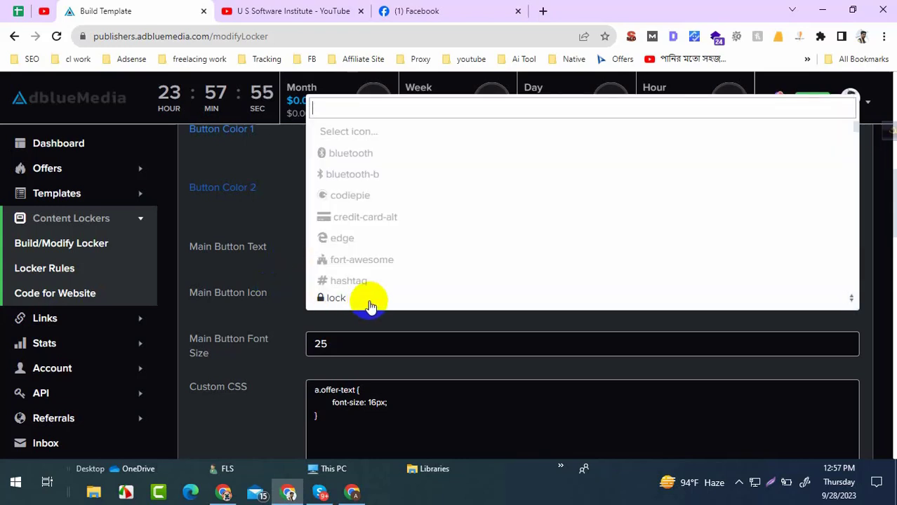
click(306, 324)
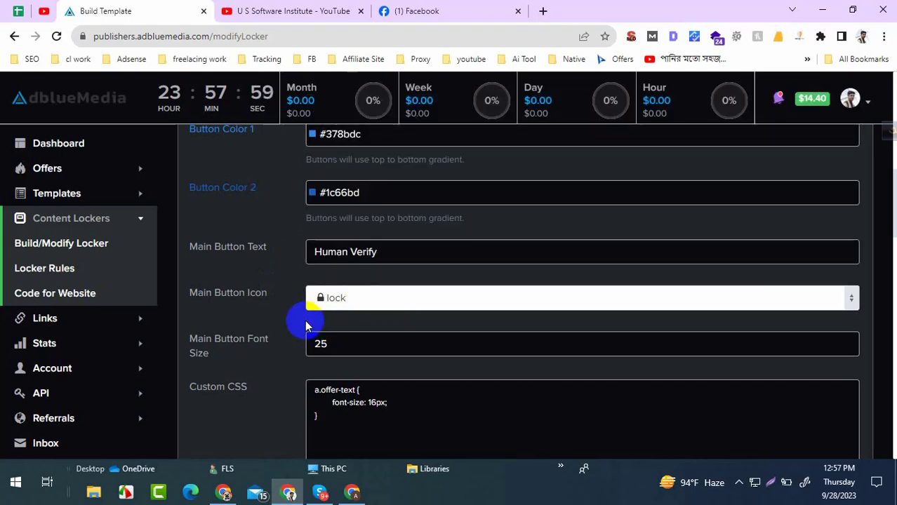
scroll(342, 321, down, 2)
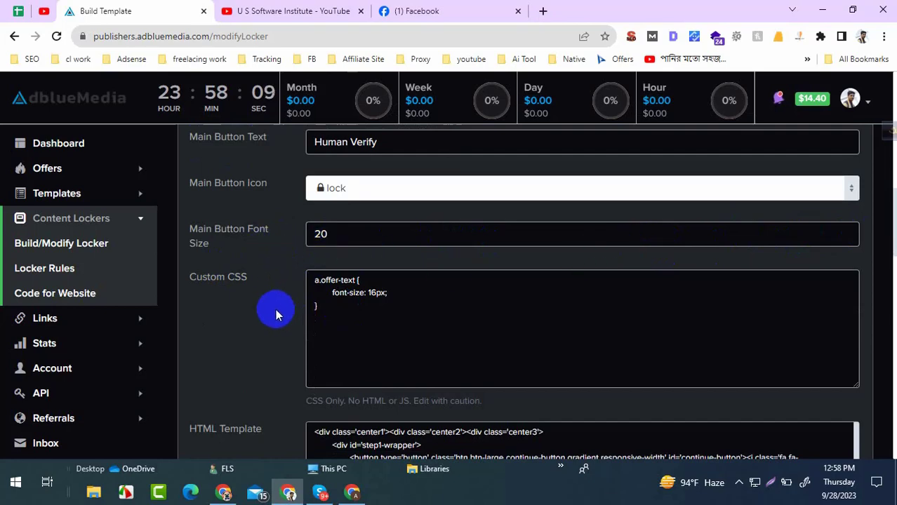
Set the locker's number of offers to 5 and turn off the site's dark theme.
scroll(277, 310, down, 2)
scroll(277, 310, up, 2)
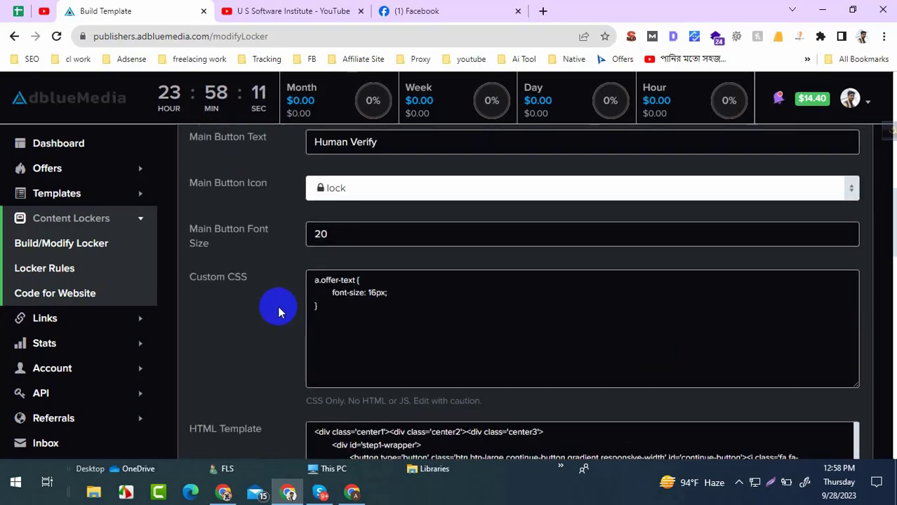
scroll(260, 311, down, 4)
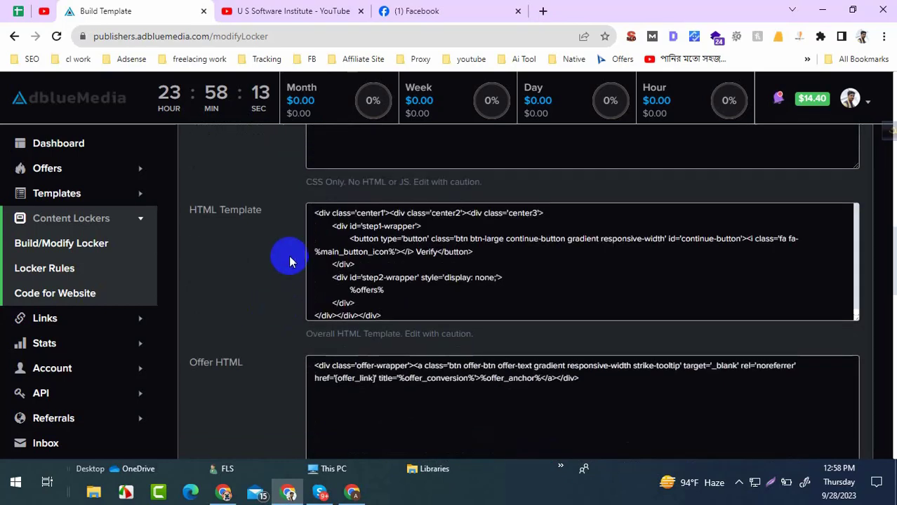
scroll(330, 284, down, 1)
scroll(274, 302, down, 2)
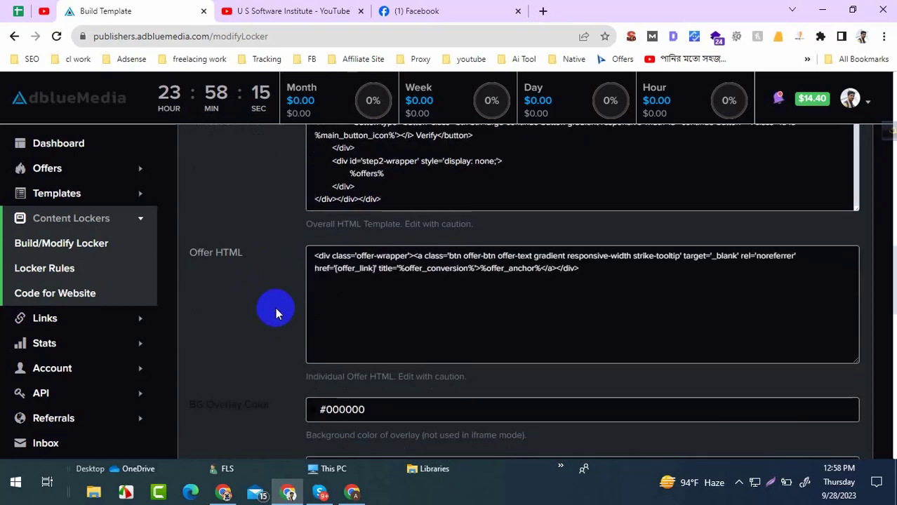
scroll(252, 253, down, 2)
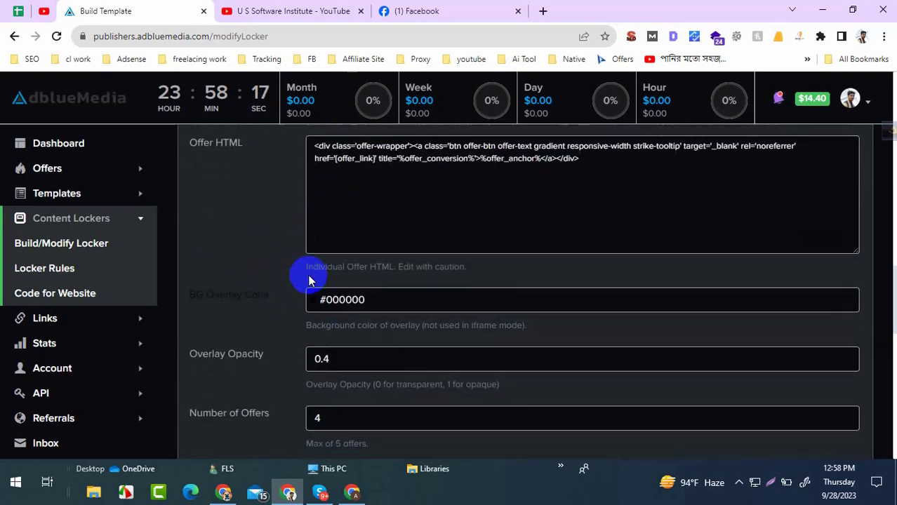
scroll(240, 272, down, 2)
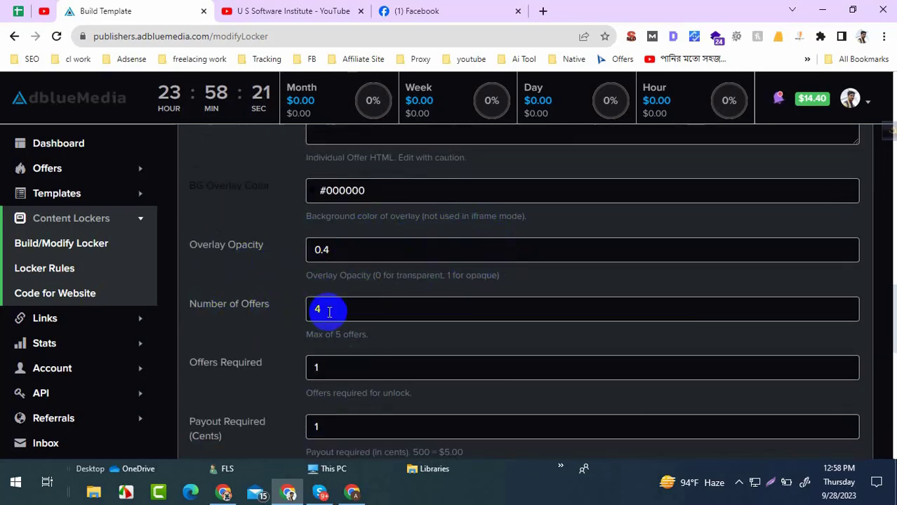
drag(341, 309, 260, 319)
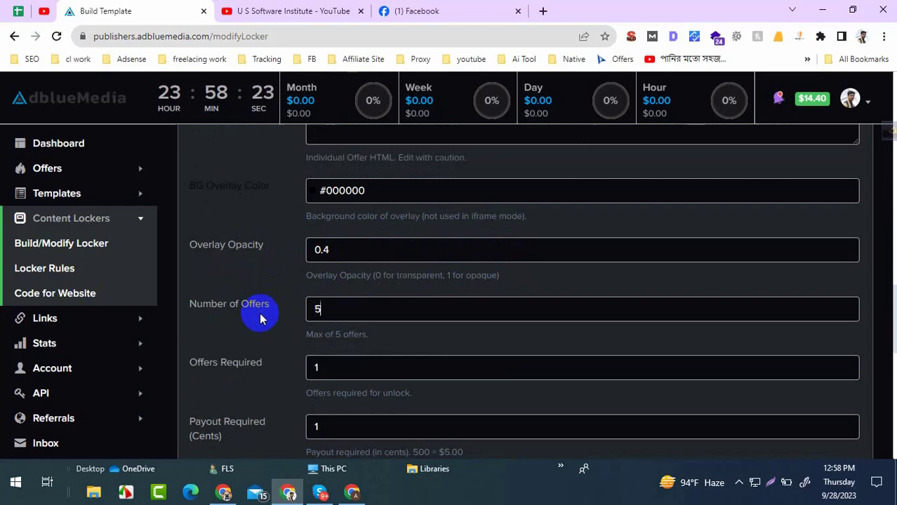
scroll(77, 372, down, 1)
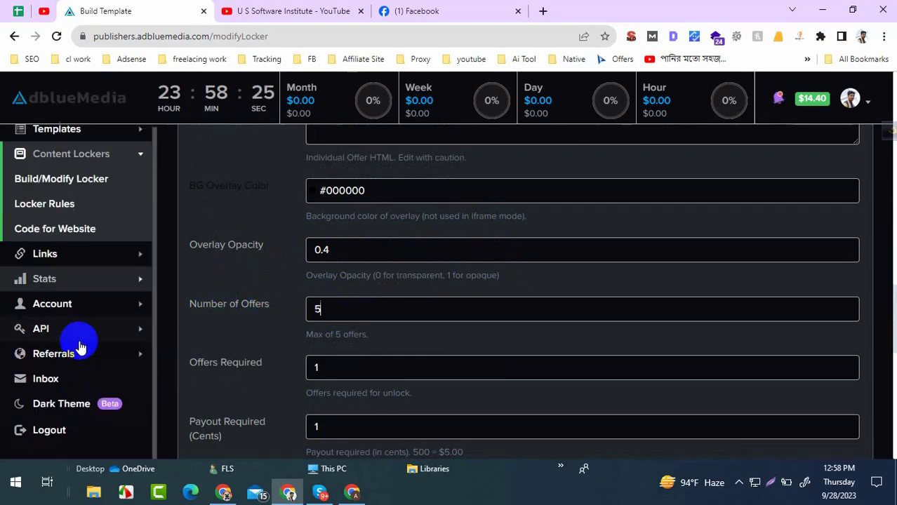
click(60, 404)
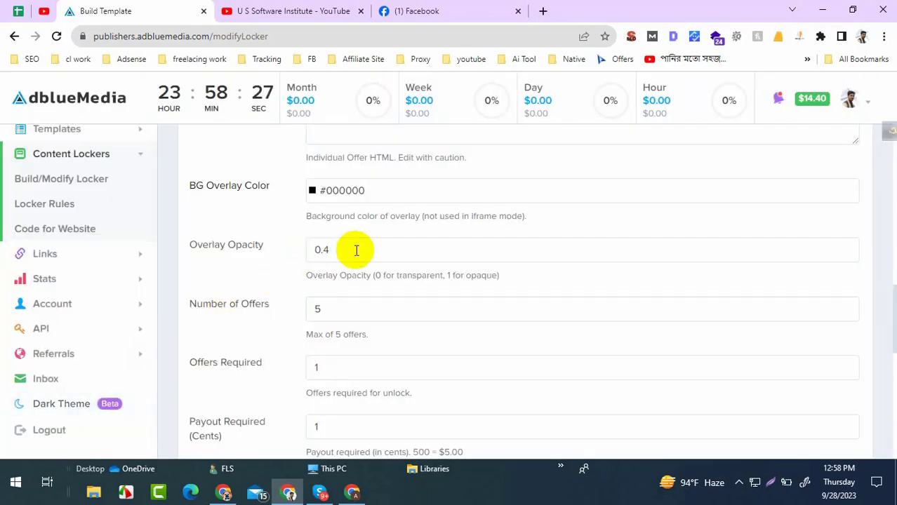
Set the offers required for unlock to 2 and the payout required to 50 cents.
scroll(355, 267, down, 1)
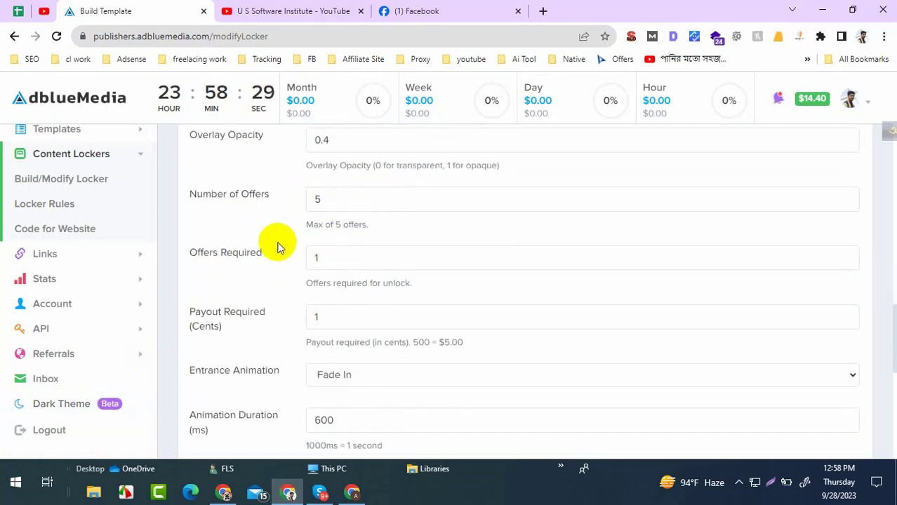
drag(336, 253, 296, 265)
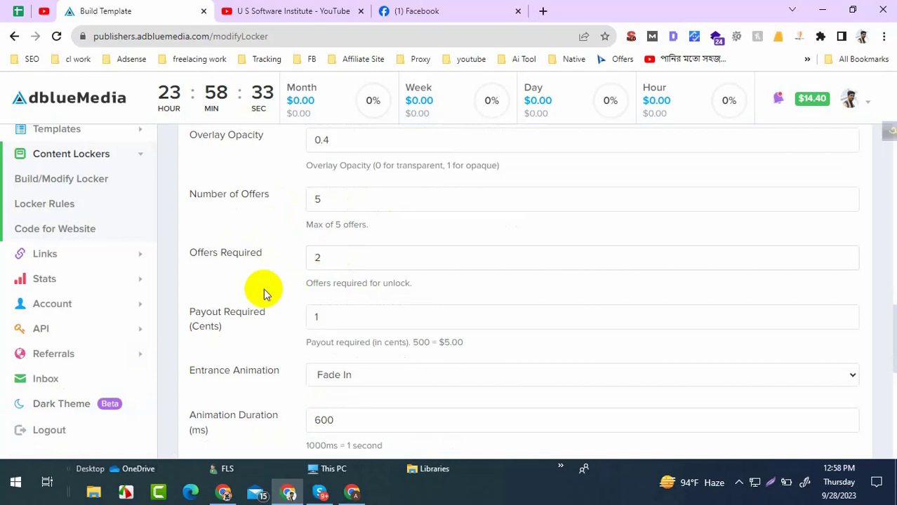
drag(316, 310, 279, 324)
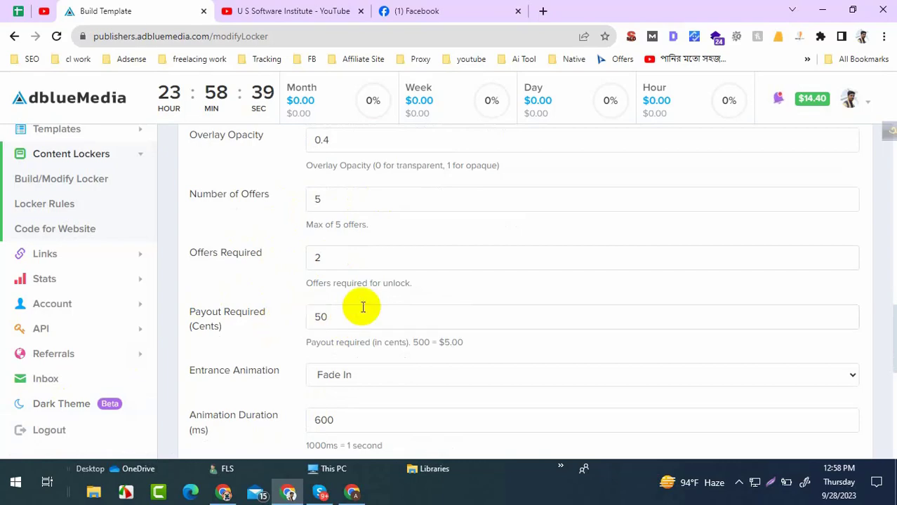
Review the locker's remaining options, from entrance animation and offer-completion redirect through to the terms, and recheck the modification details.
scroll(362, 304, down, 2)
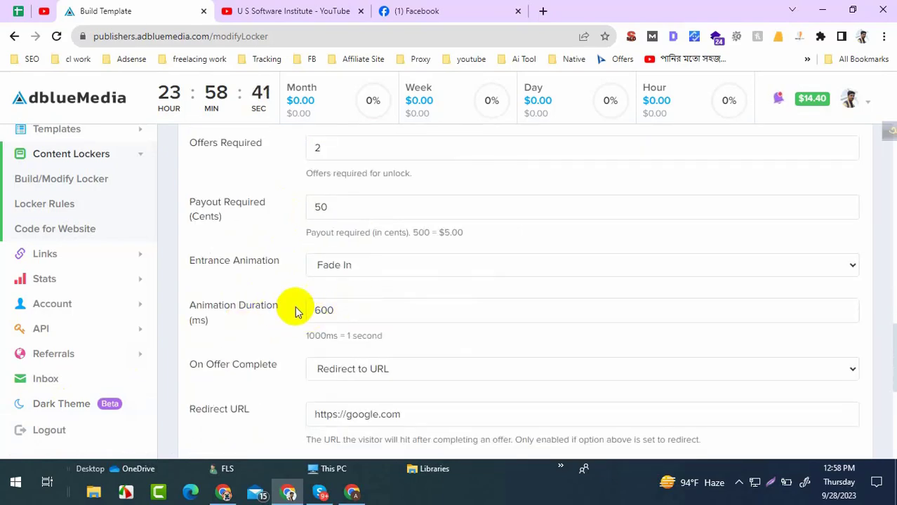
scroll(272, 312, down, 2)
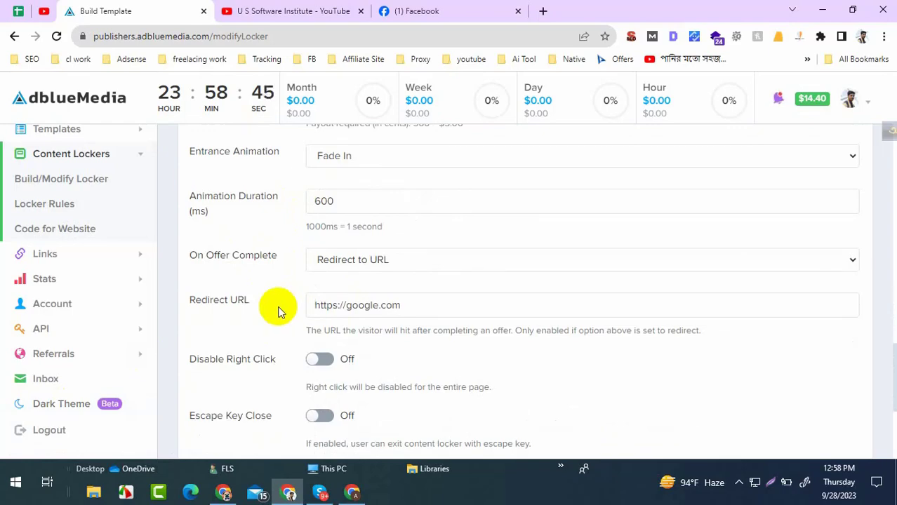
scroll(254, 328, down, 2)
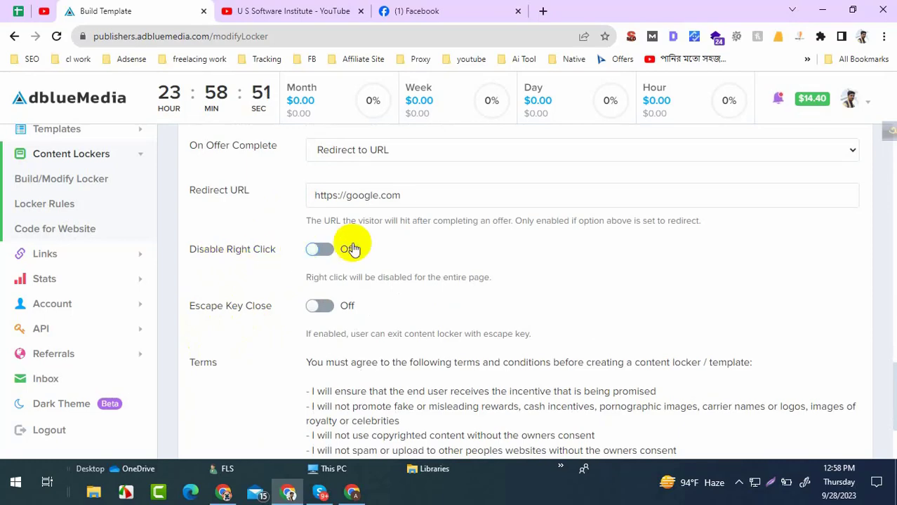
scroll(290, 277, down, 2)
scroll(281, 305, down, 1)
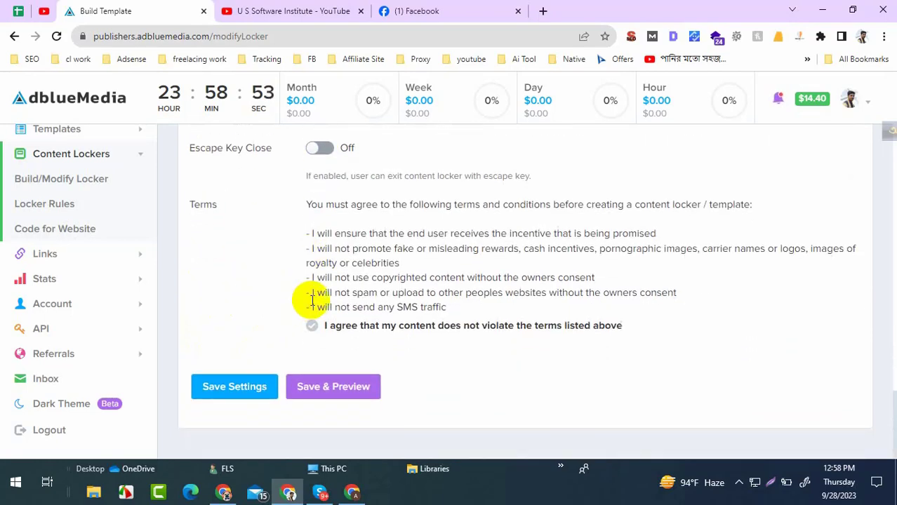
scroll(341, 324, up, 10)
scroll(271, 327, up, 5)
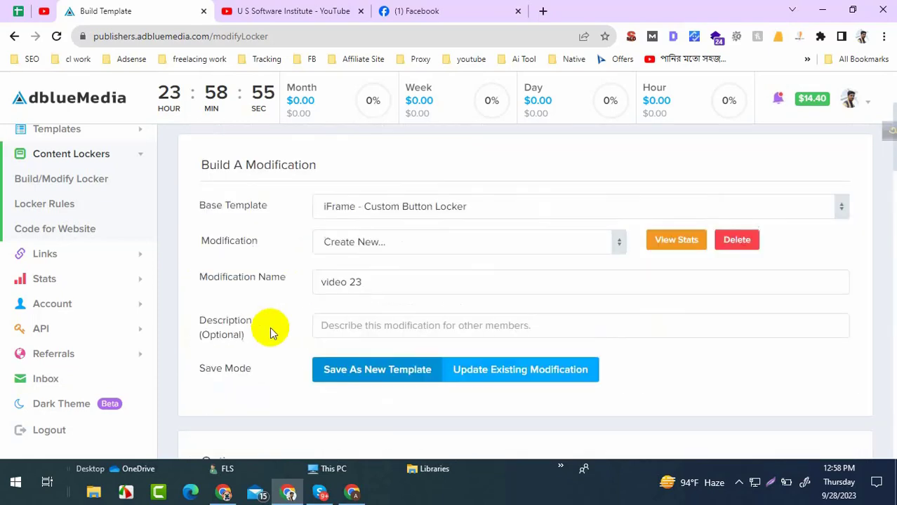
scroll(270, 327, down, 6)
scroll(269, 326, down, 6)
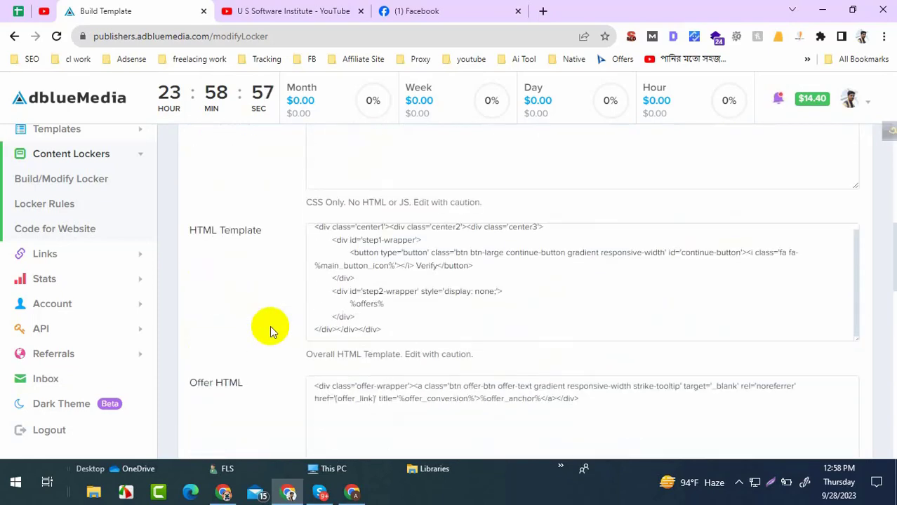
scroll(269, 325, up, 4)
scroll(269, 326, down, 8)
scroll(272, 328, down, 3)
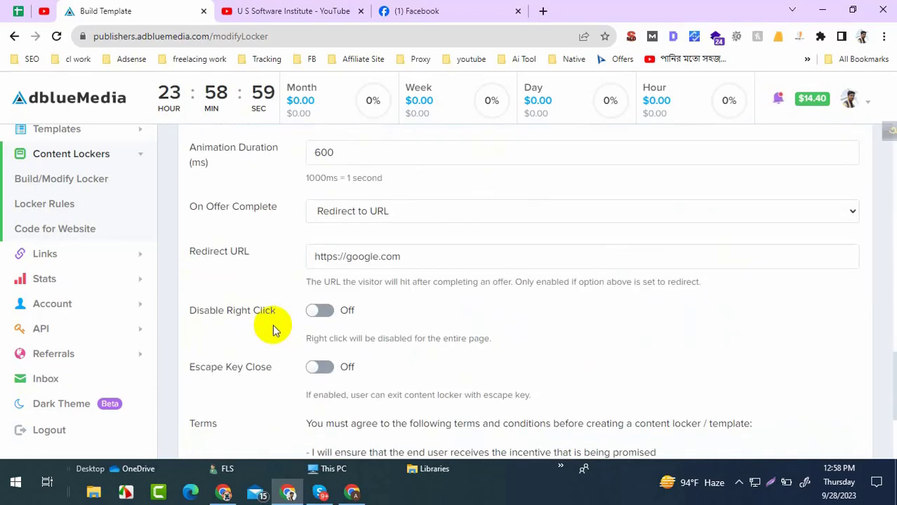
Agree to the content locker terms and save the locker settings.
click(311, 327)
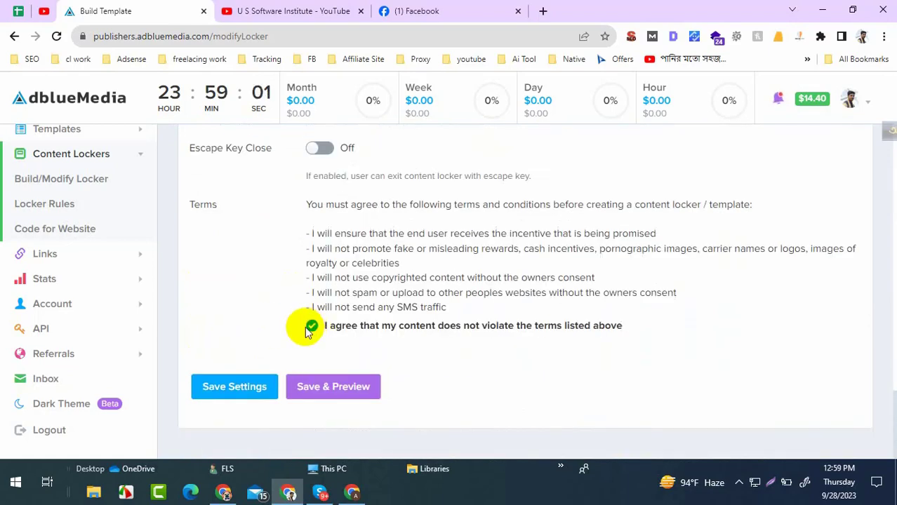
click(229, 391)
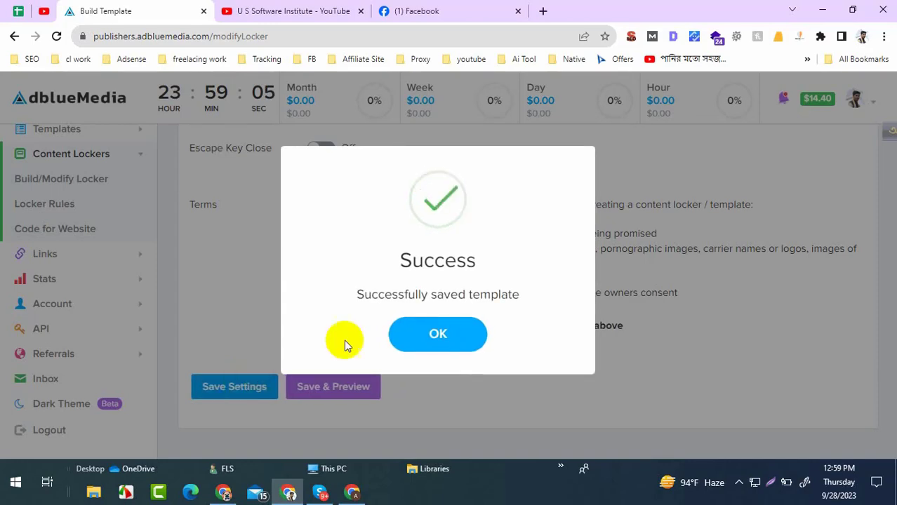
click(414, 331)
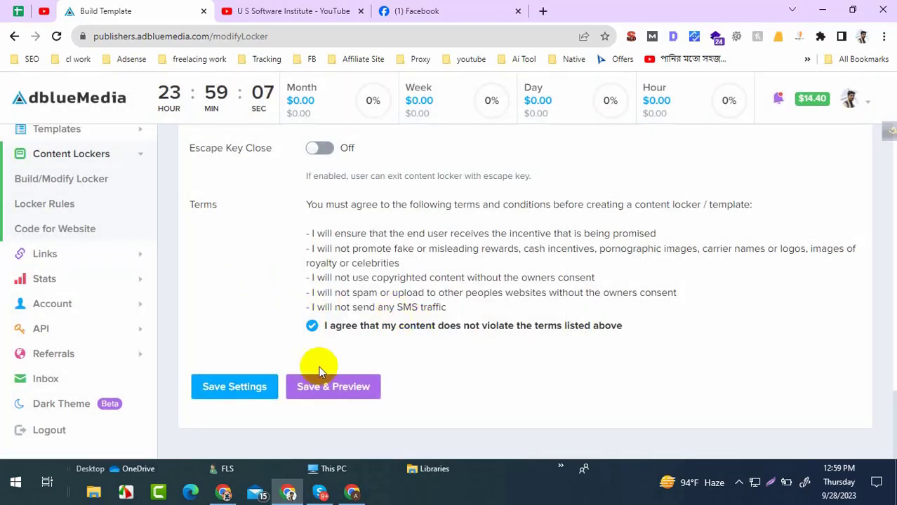
Preview the locker and try its Verify button to view the offer list.
click(312, 386)
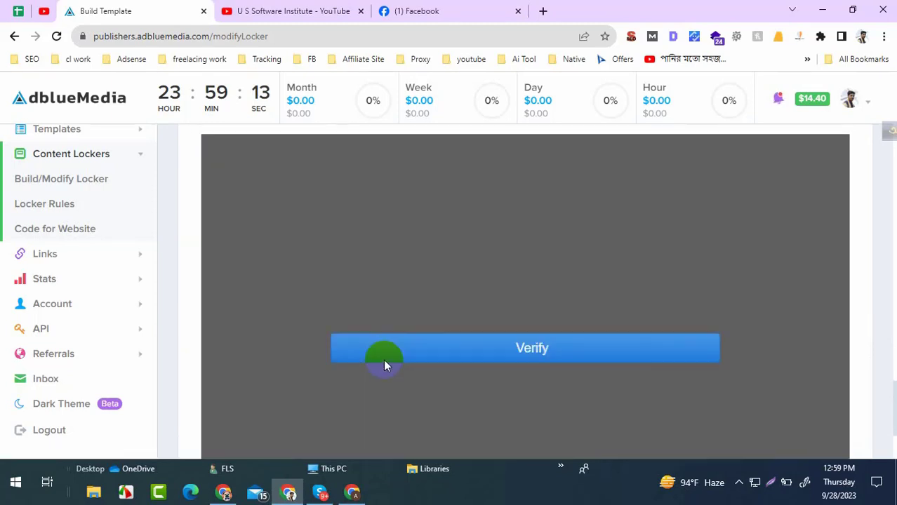
click(592, 343)
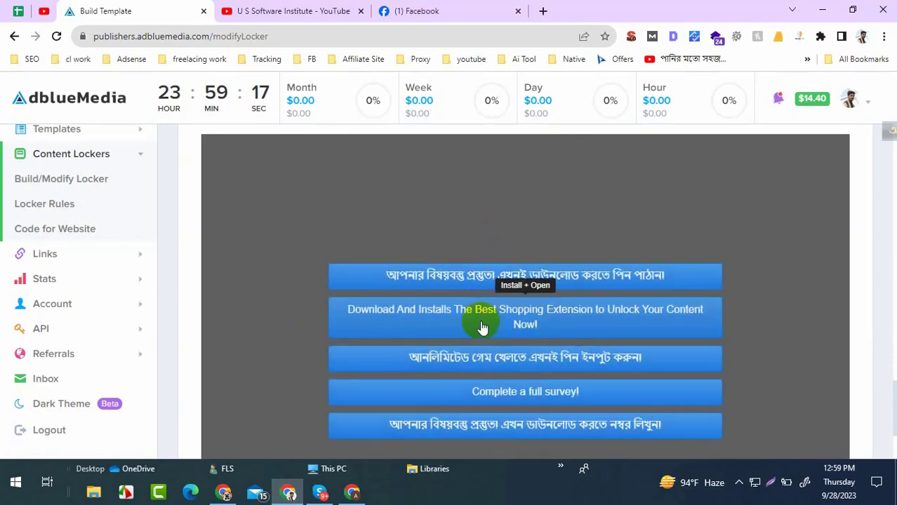
click(456, 417)
scroll(484, 353, up, 5)
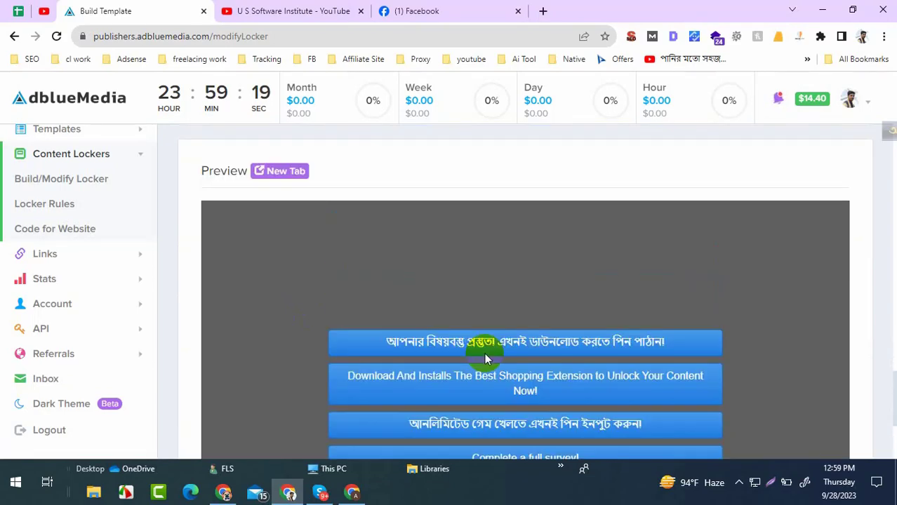
Save the locker settings again and look over the modification options once more.
click(217, 294)
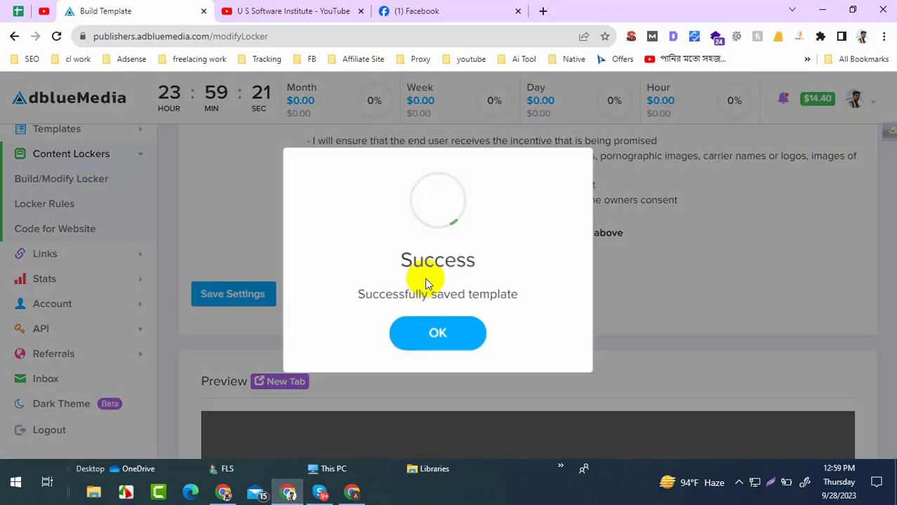
click(443, 332)
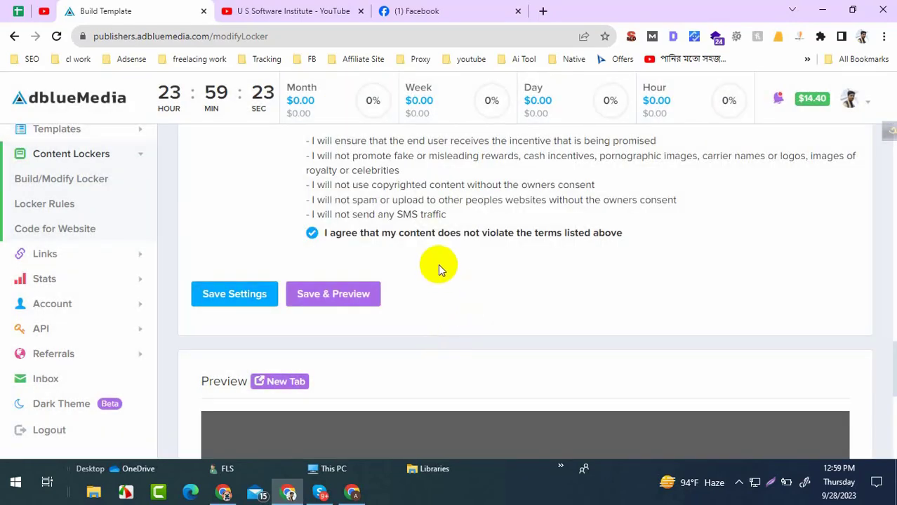
scroll(440, 266, up, 15)
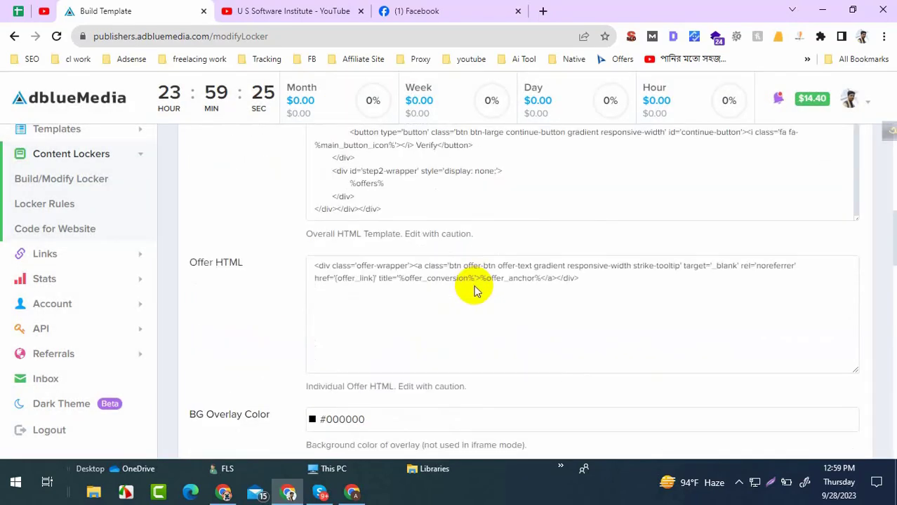
scroll(474, 285, up, 8)
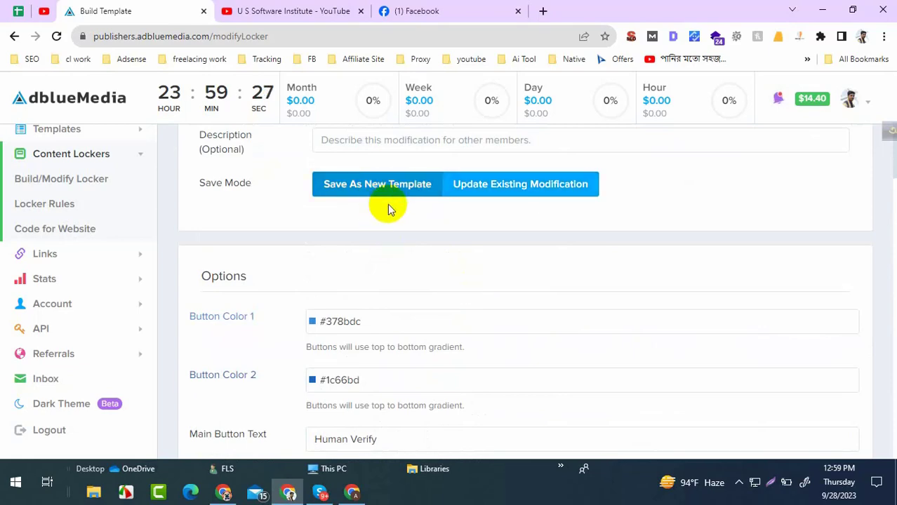
scroll(472, 278, up, 5)
scroll(436, 284, down, 8)
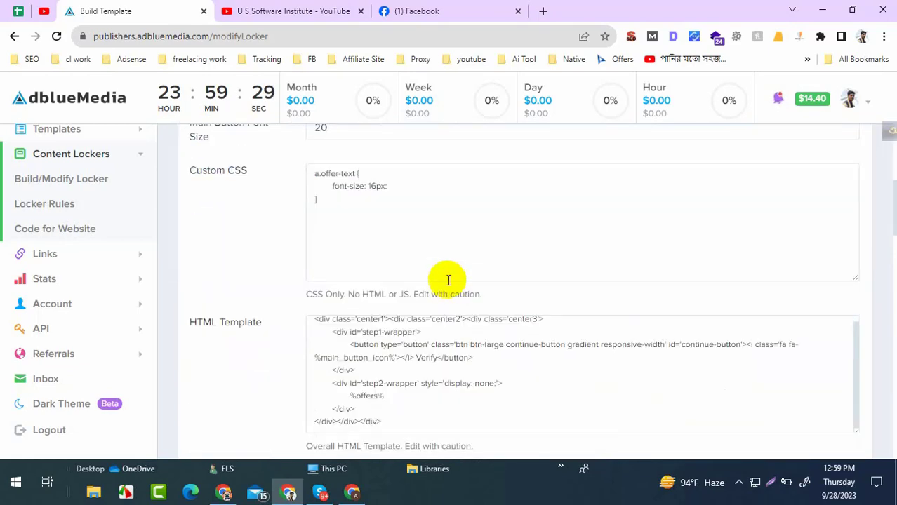
scroll(354, 250, down, 5)
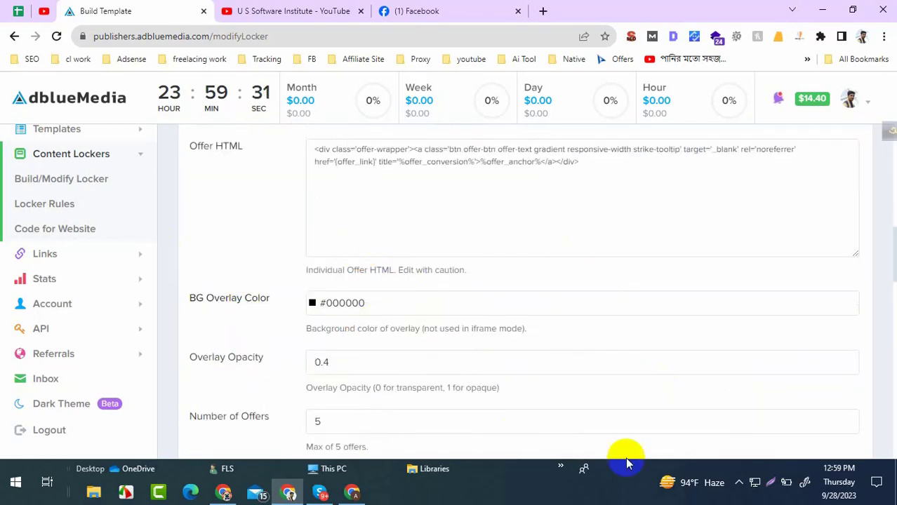
scroll(433, 355, down, 5)
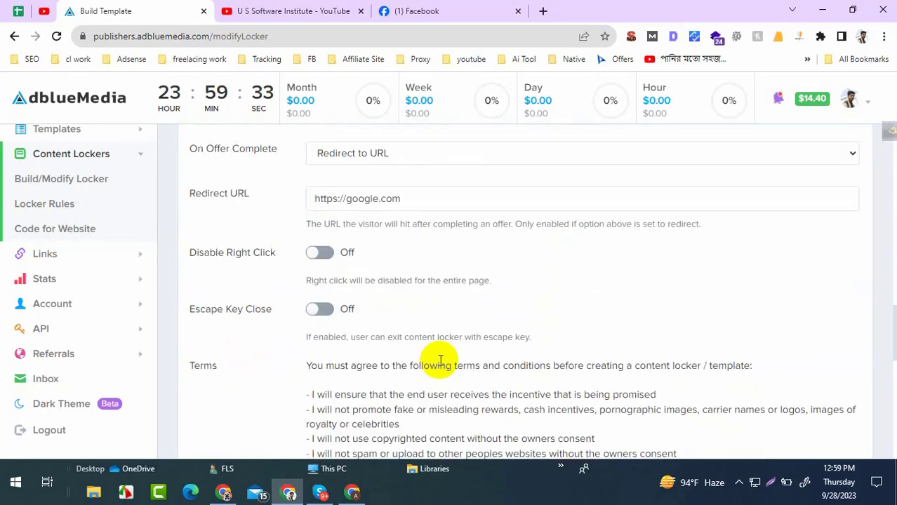
Generate the website code for the content locker "video 23".
click(79, 235)
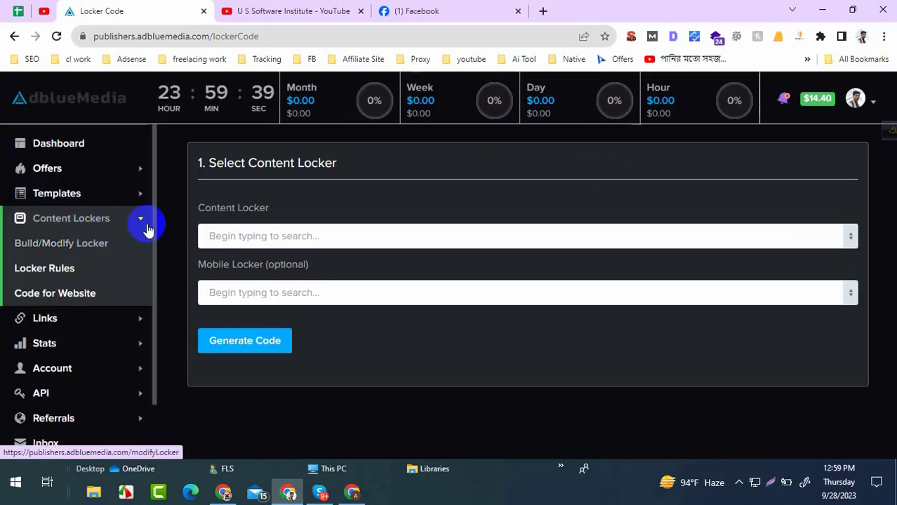
click(259, 238)
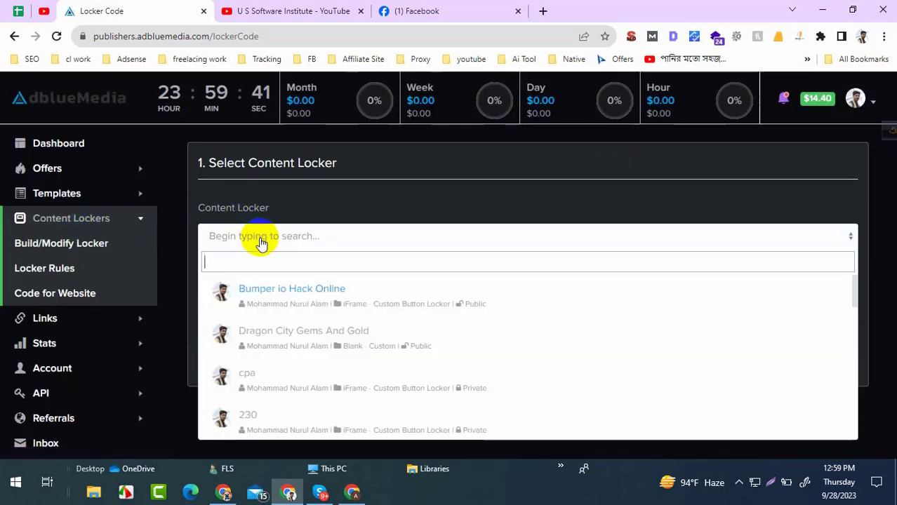
text(vide)
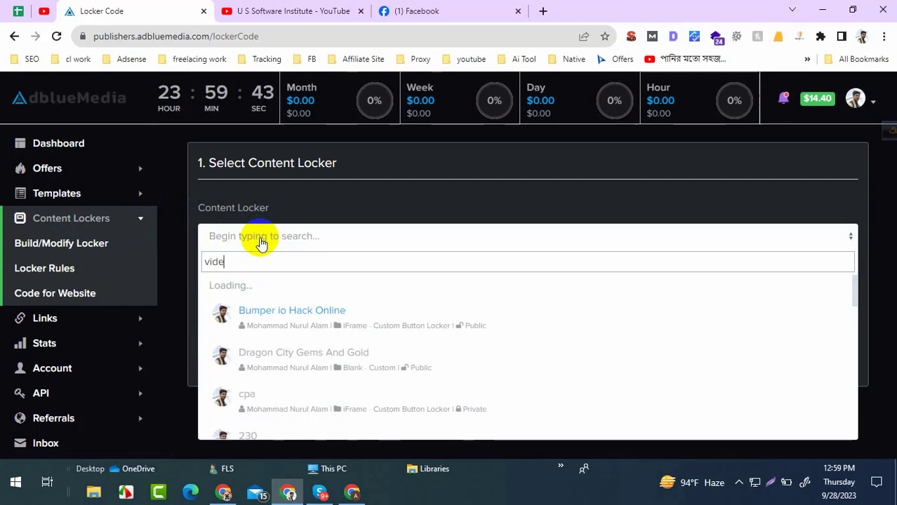
text(o)
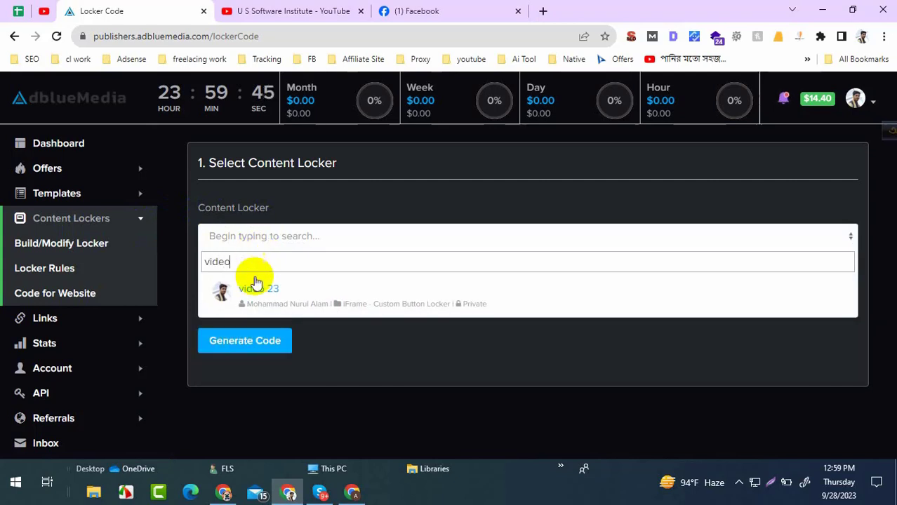
click(260, 288)
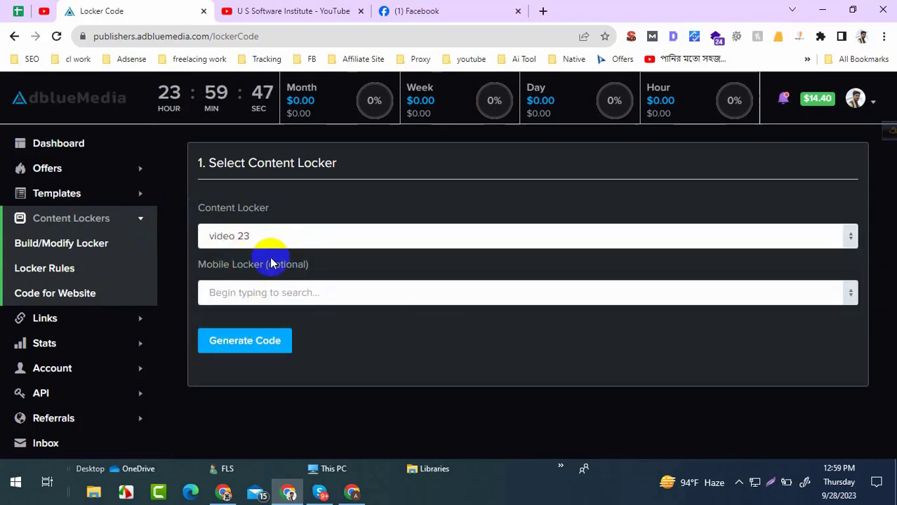
click(235, 343)
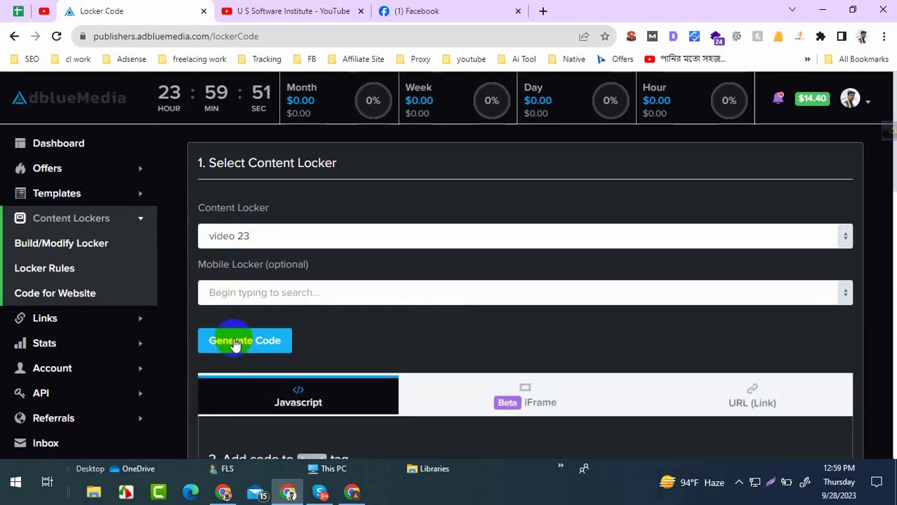
Compare the Javascript, iFrame and URL (Link) versions of the generated locker code.
scroll(390, 293, down, 3)
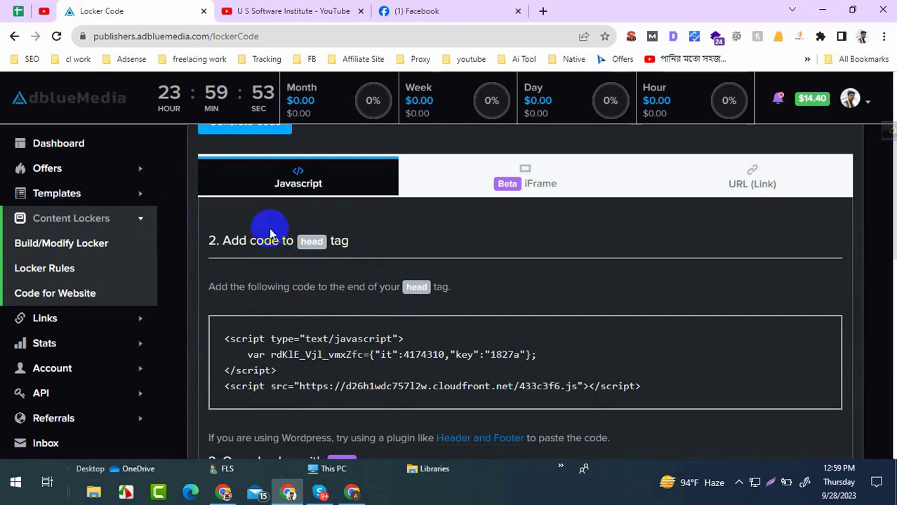
click(574, 188)
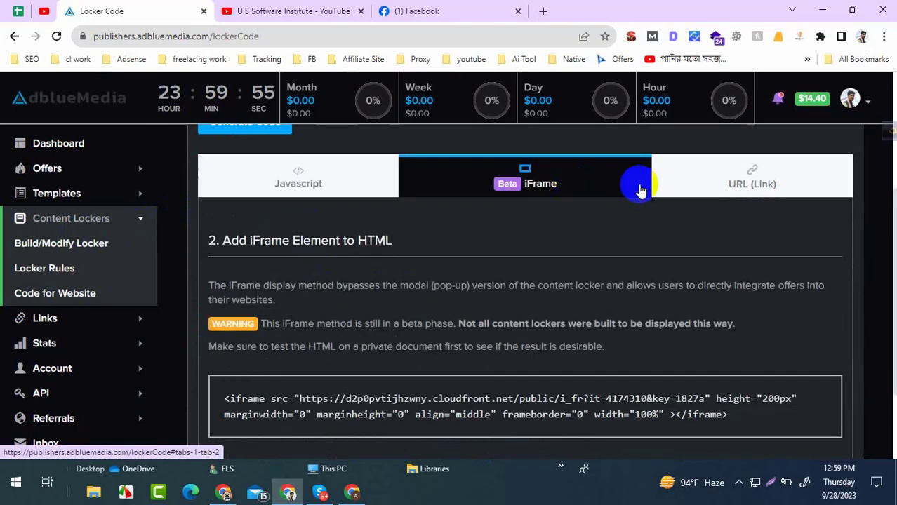
click(746, 190)
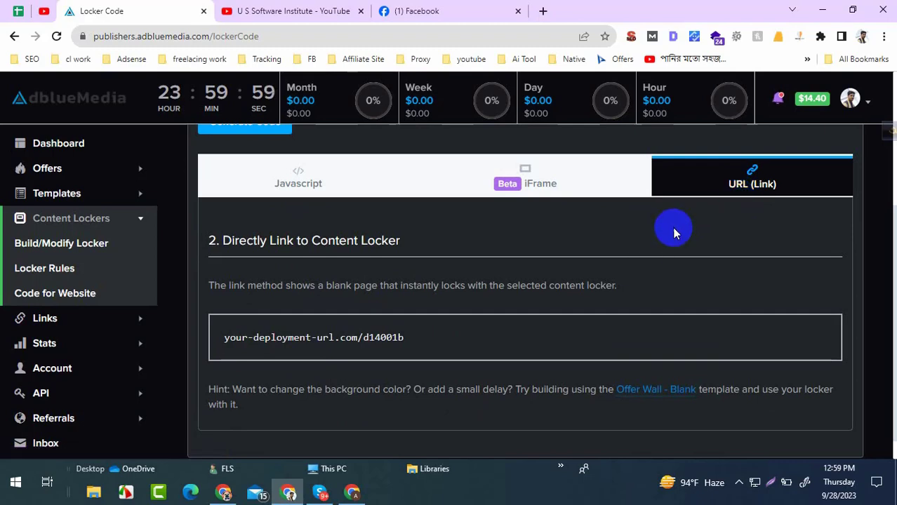
Copy the complete iFrame version of the generated locker code.
click(530, 196)
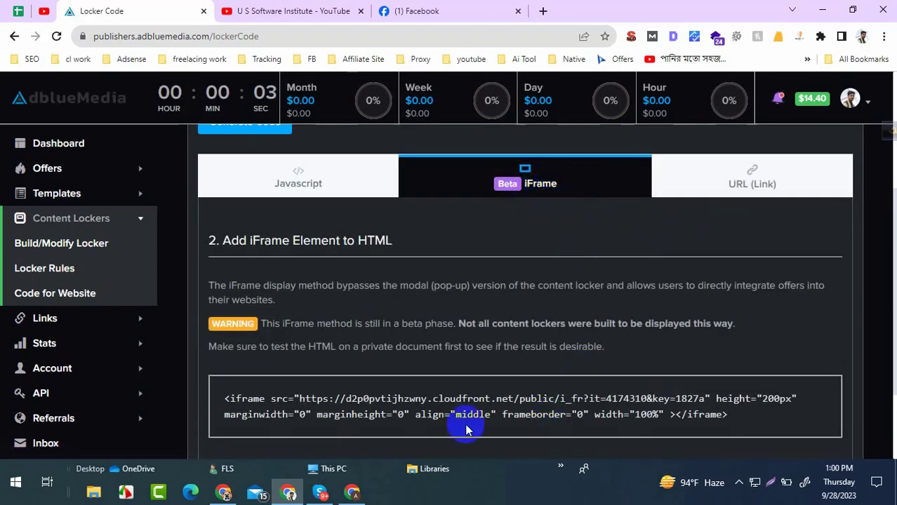
click(442, 399)
right_click(443, 399)
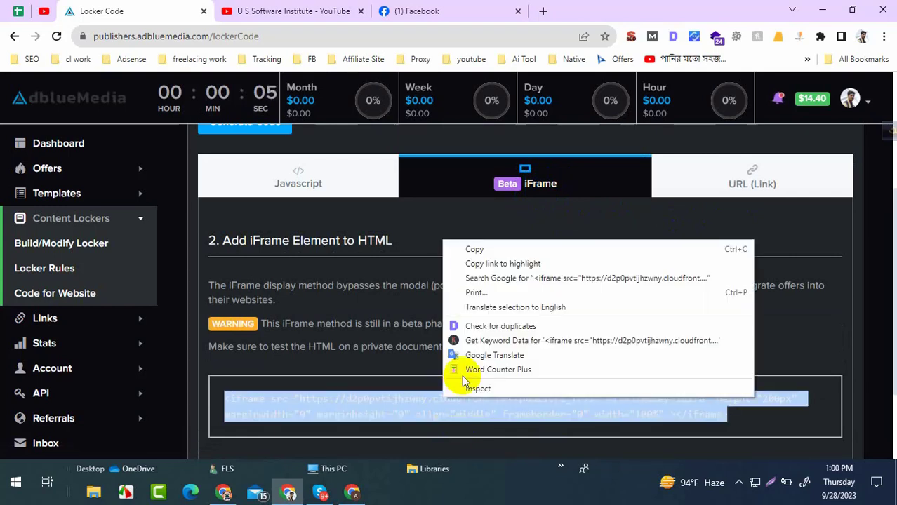
click(474, 247)
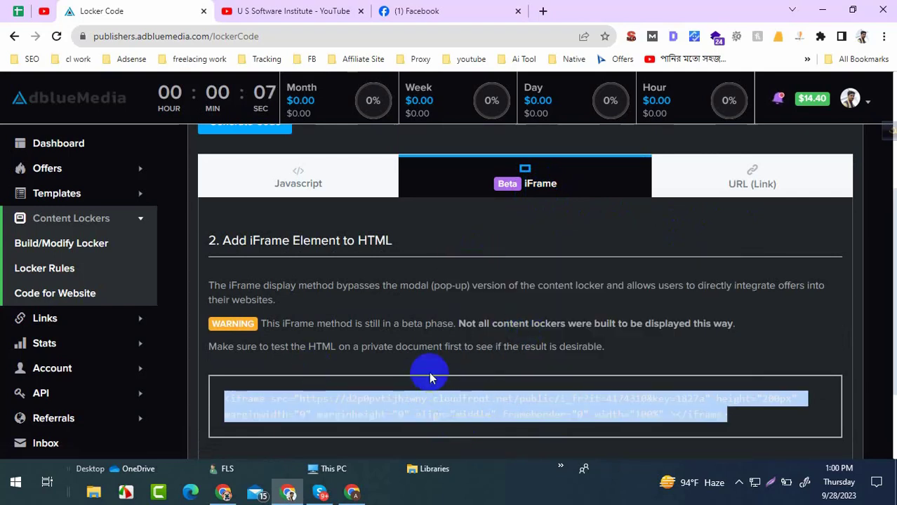
Open New Text Document.txt from the desktop in Notepad and paste the iFrame code into it.
click(821, 11)
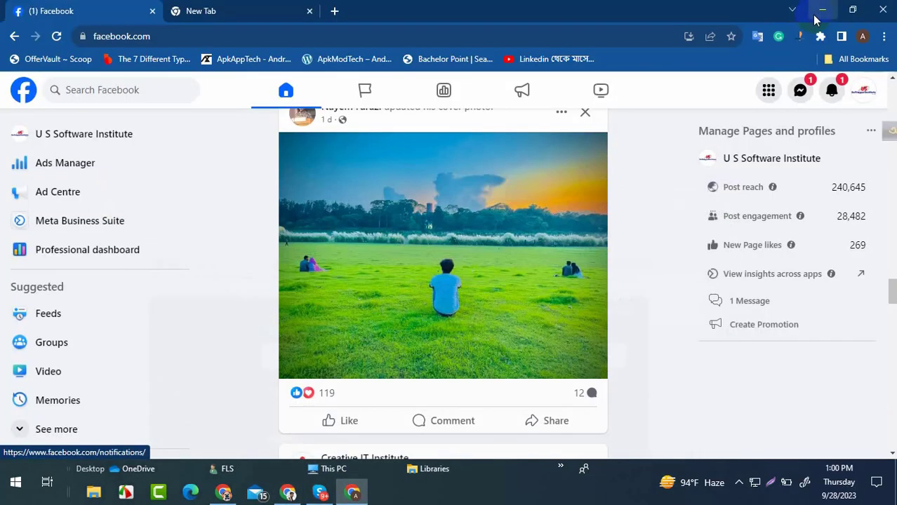
click(823, 10)
double_click(21, 233)
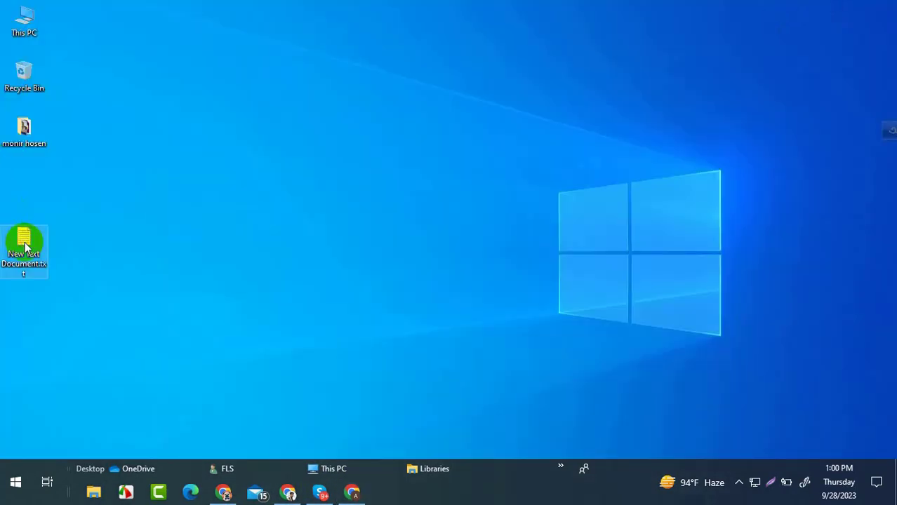
key(ctrl+v)
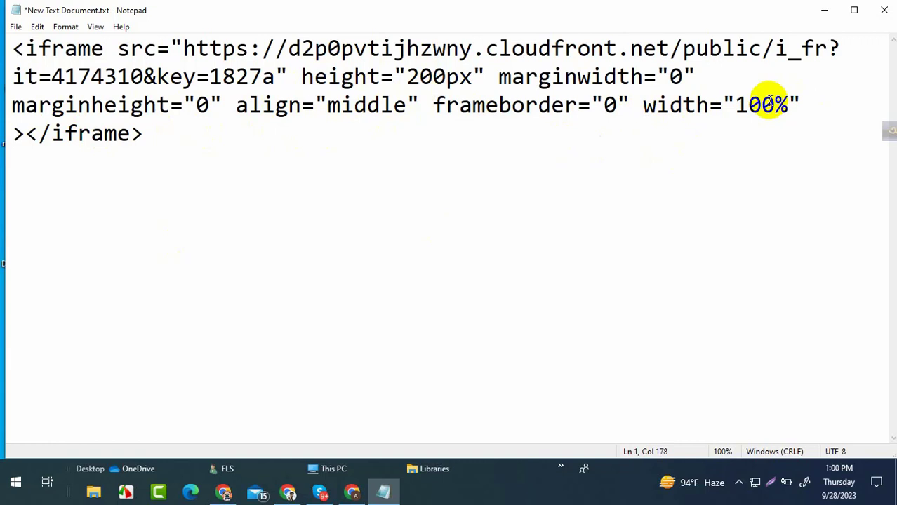
Add a padding attribute with the value "50px" after the width attribute in the iframe's opening tag.
text(p)
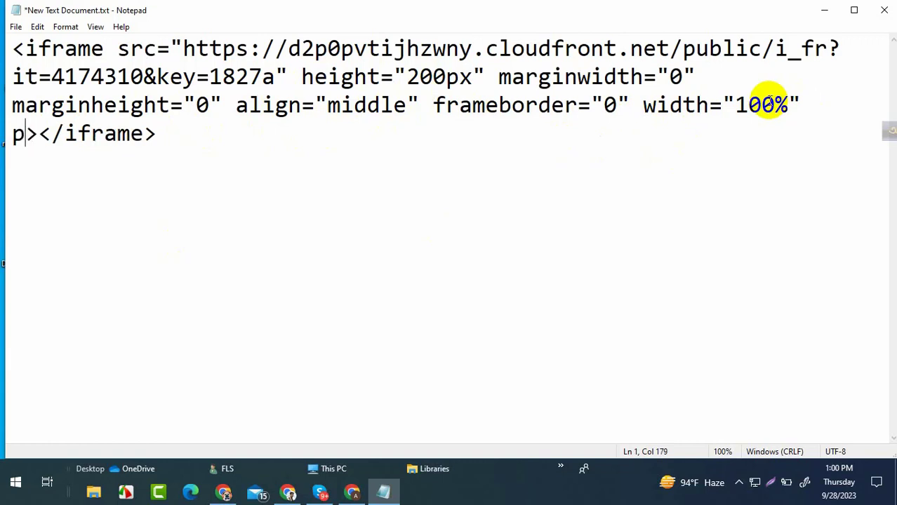
text(adding)
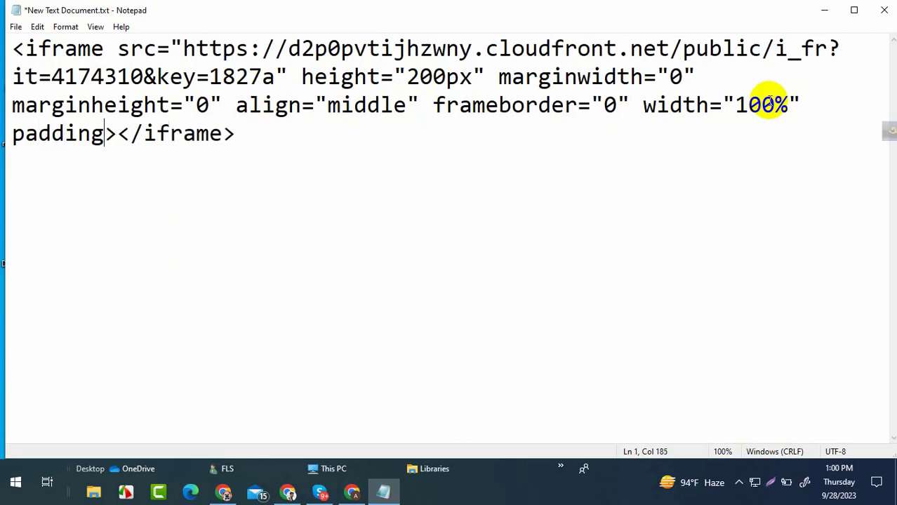
text(-)
key(BackSpace)
text(=)
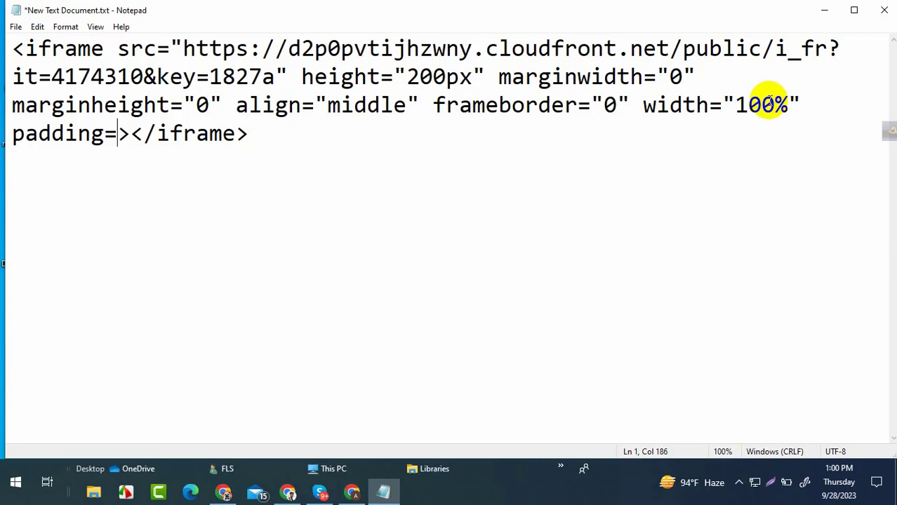
text("")
key(BackSpace)
key(BackSpace)
text("")
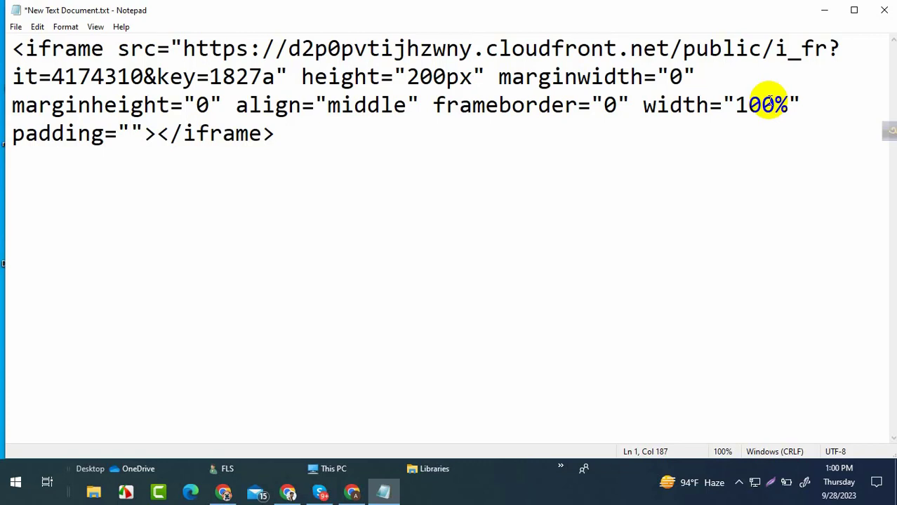
text(50)
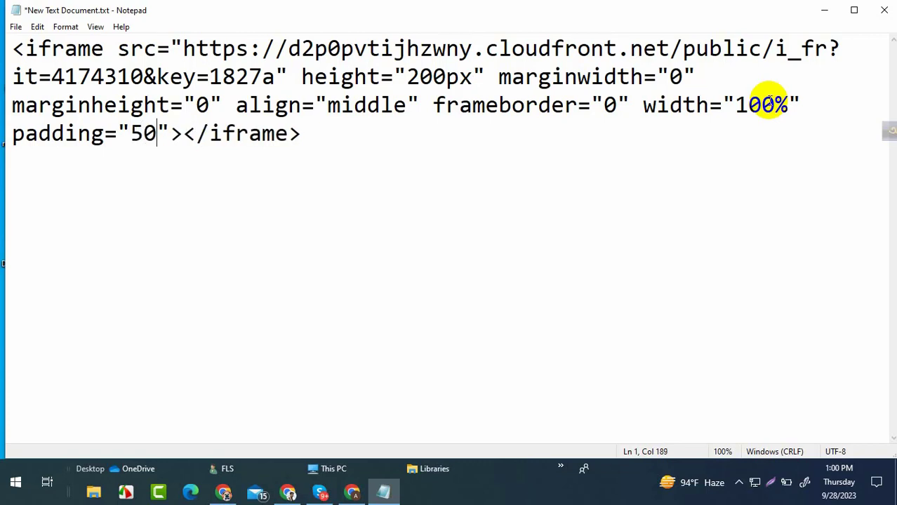
key(BackSpace)
text(px)
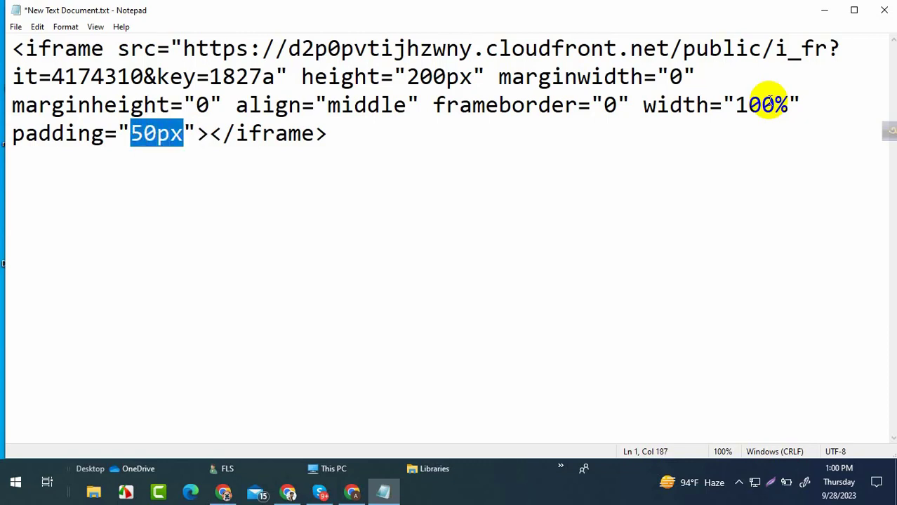
Extend the padding attribute to four space-separated values, "50px 50px 50px 50px".
key(Right)
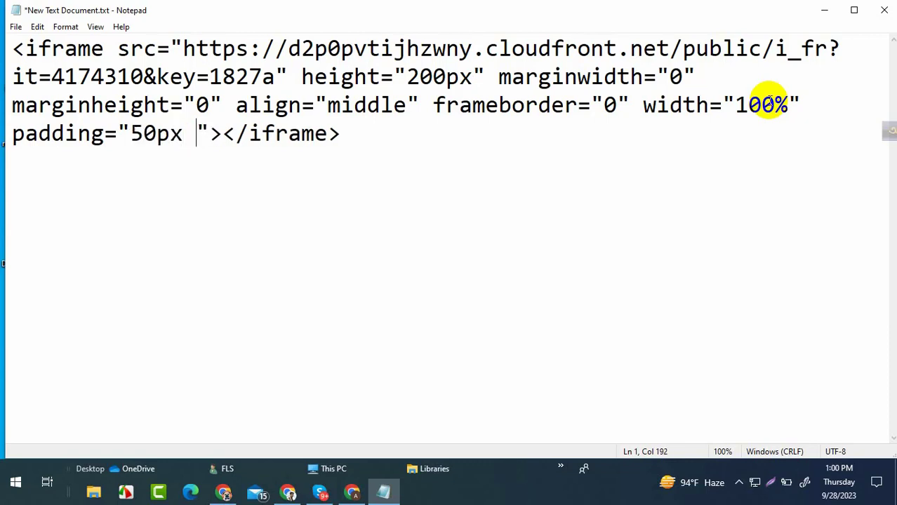
key(ctrl+v)
key(ctrl+v)
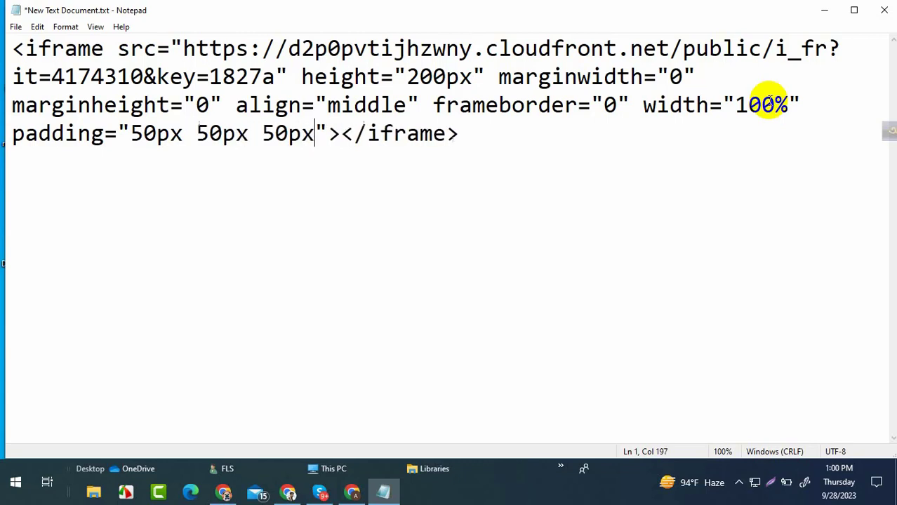
key(ctrl+v)
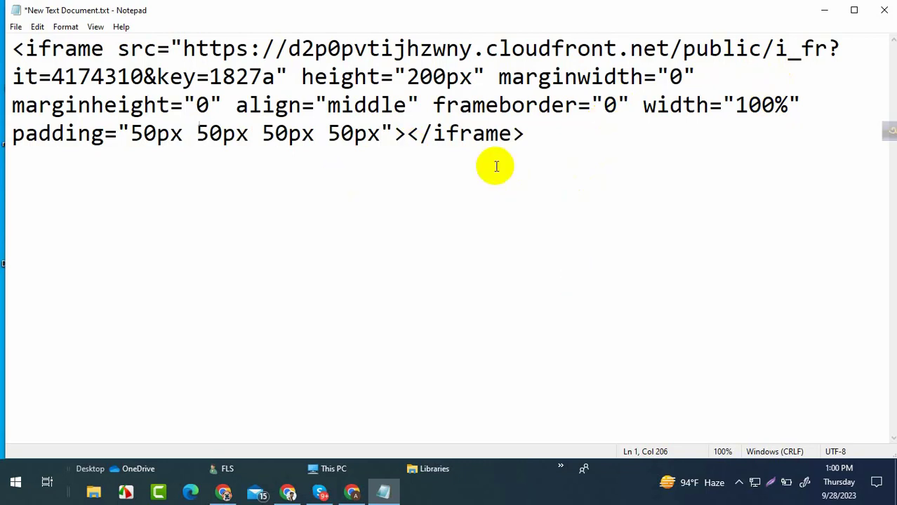
Copy the complete iframe code, including the padding attribute, from the text document.
drag(554, 158, 1, 56)
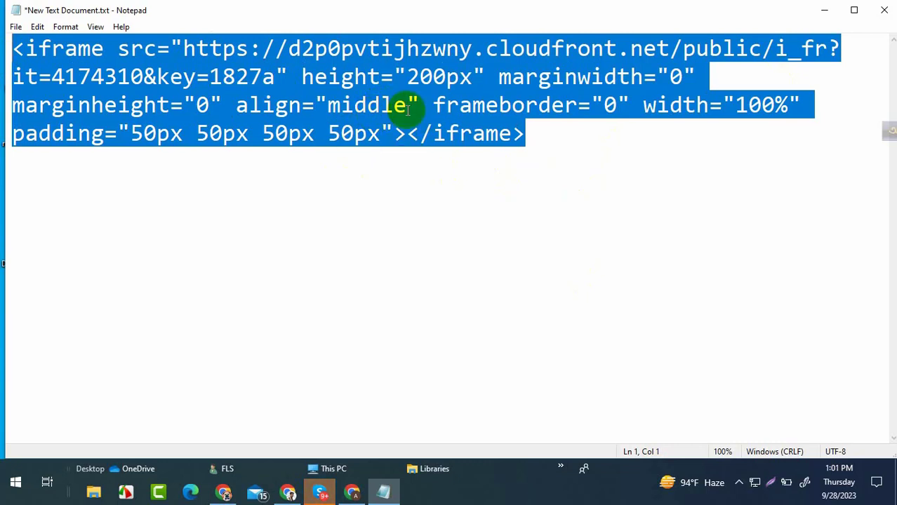
right_click(459, 90)
click(500, 135)
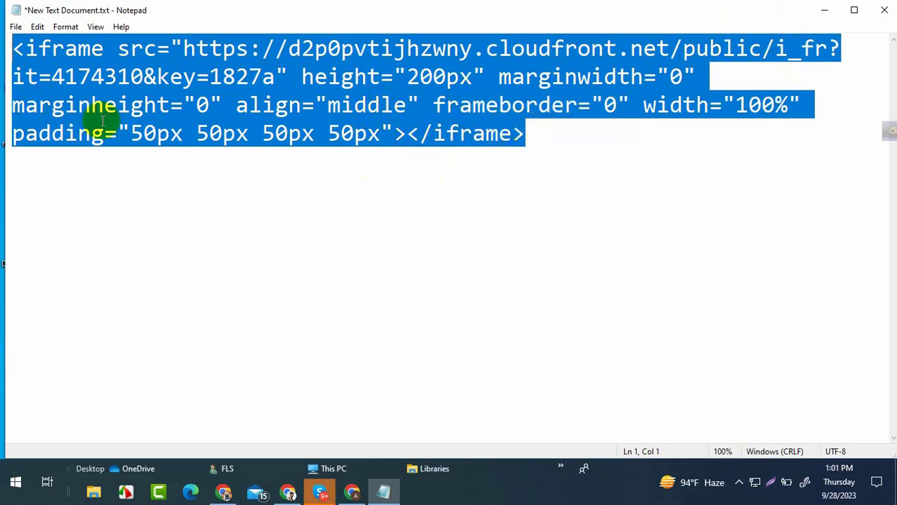
click(381, 134)
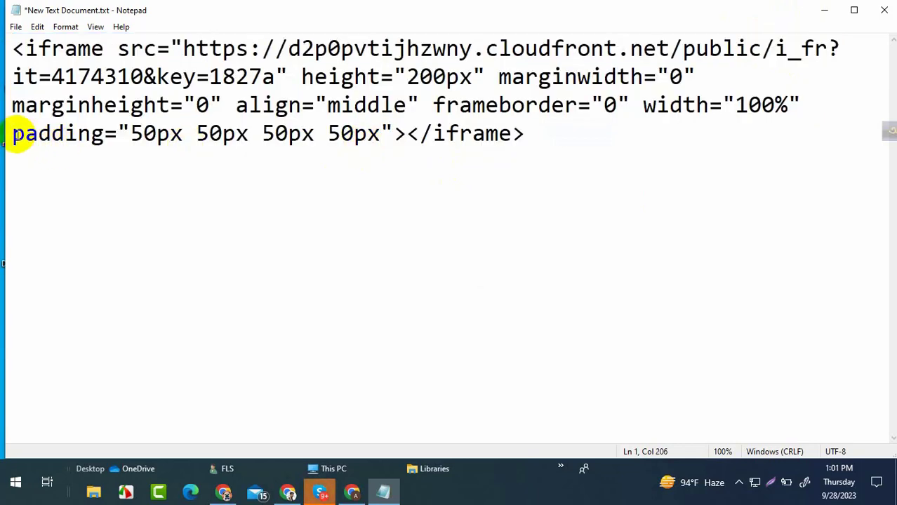
drag(11, 134, 381, 139)
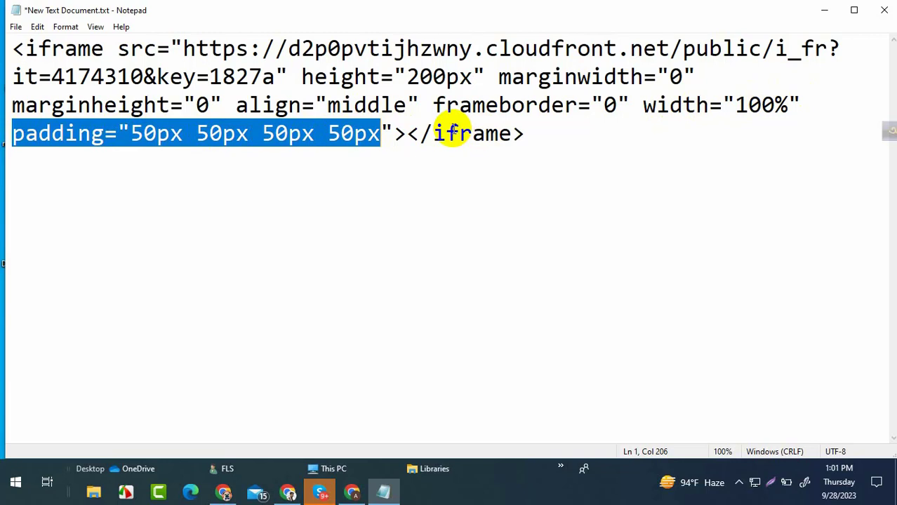
click(524, 135)
key(ctrl+a)
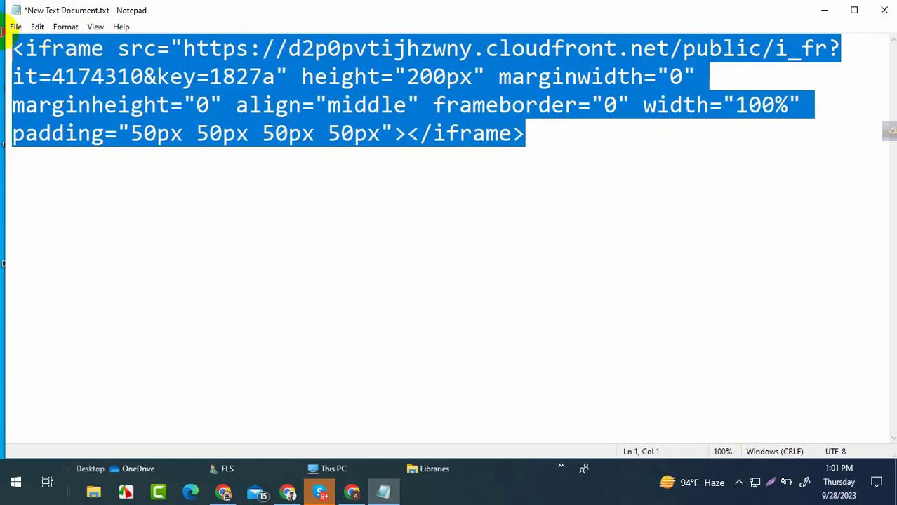
right_click(109, 49)
click(136, 85)
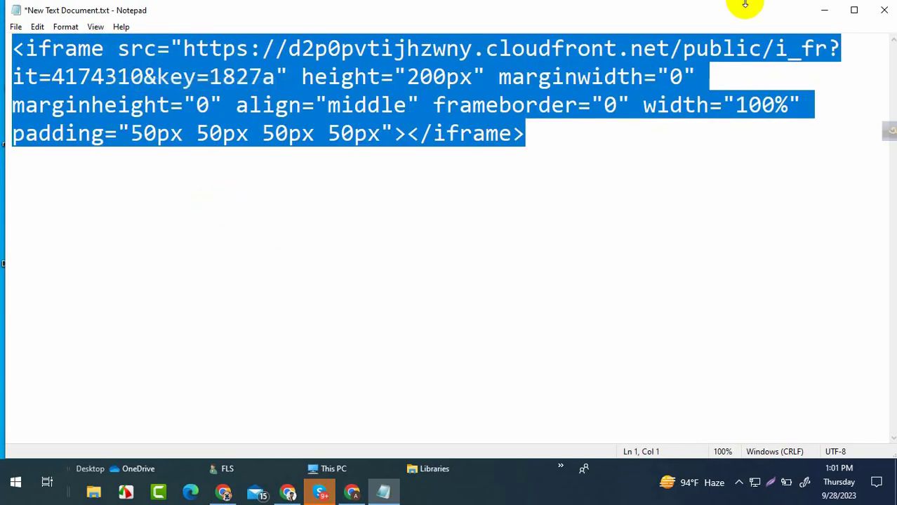
Switch to the cPanel File Manager in Chrome and open the game folder inside public_html.
click(818, 12)
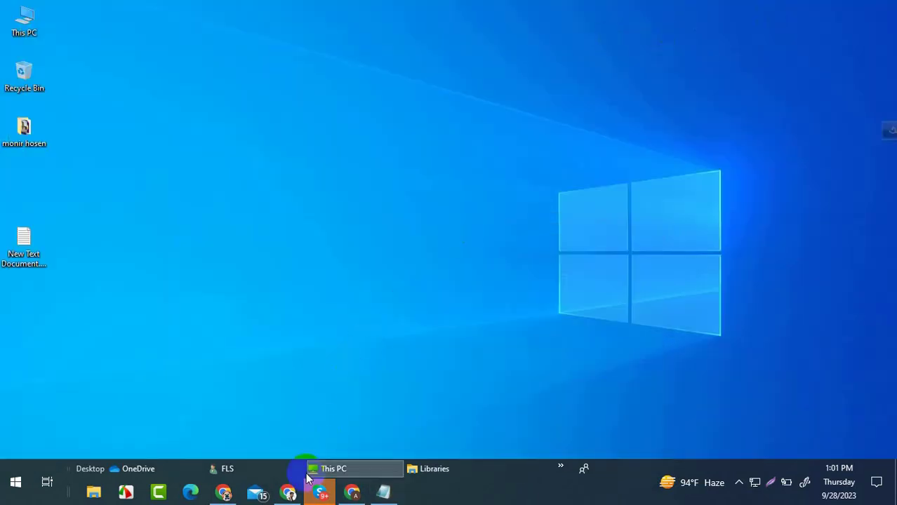
click(288, 491)
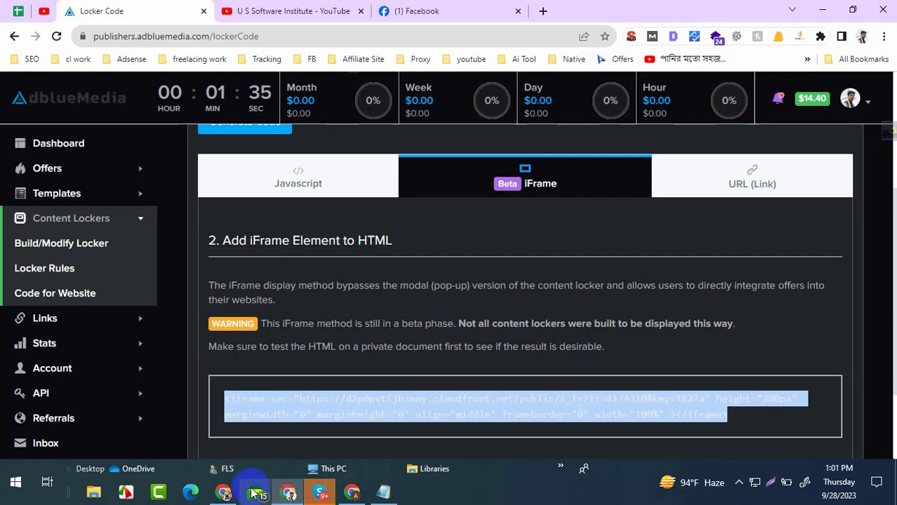
click(223, 491)
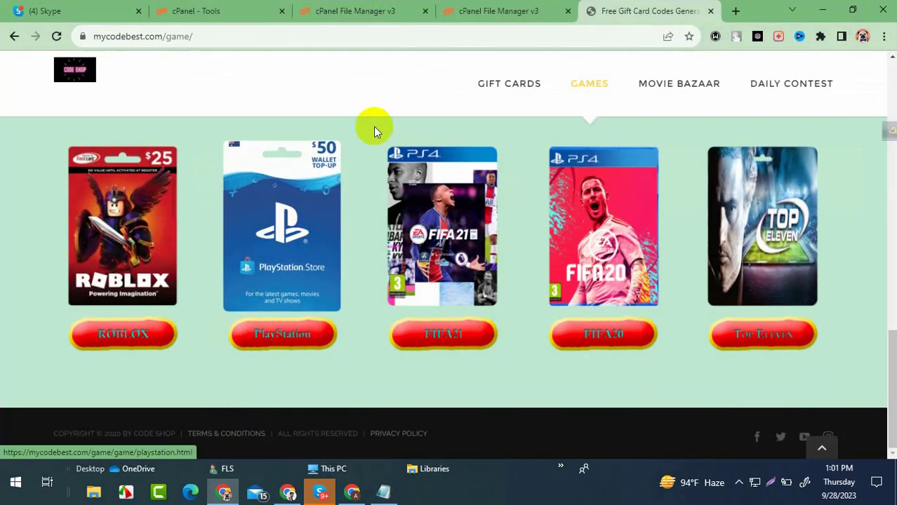
click(539, 10)
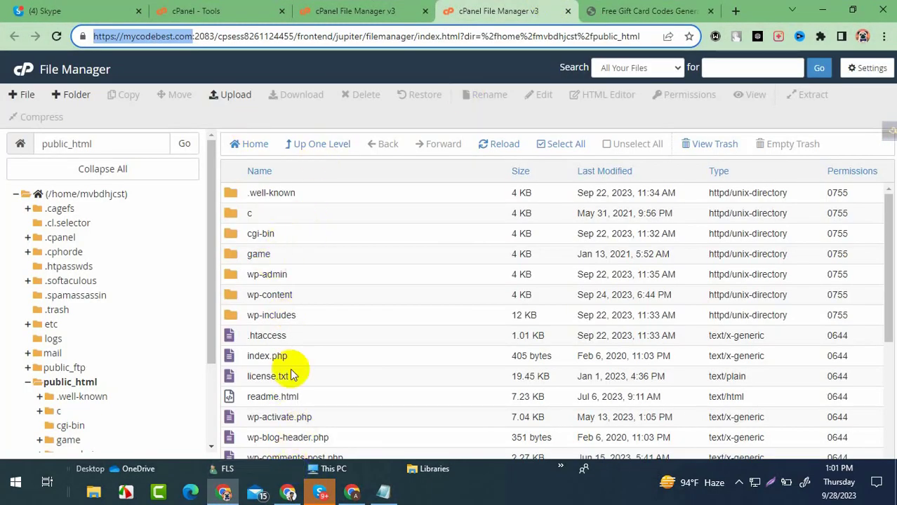
double_click(232, 256)
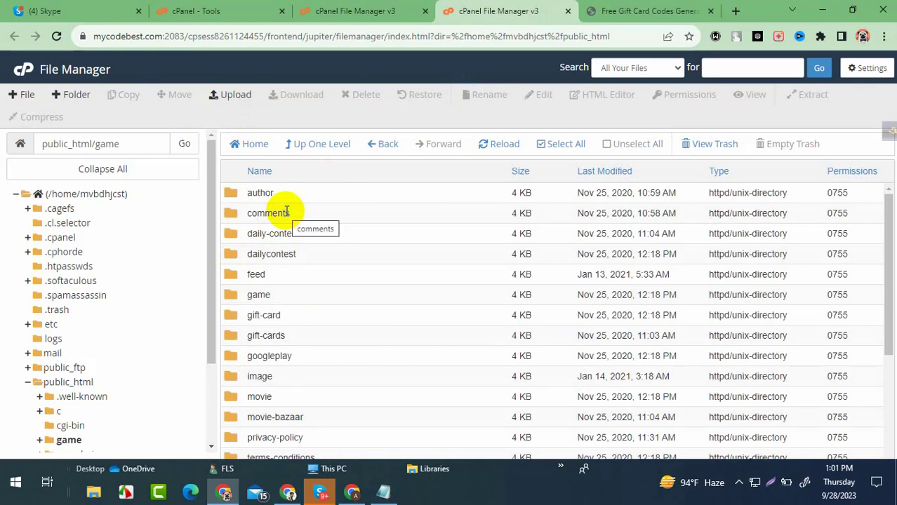
Check the live games page at mycodebest.com/game and open the nested public_html/game/game folder in File Manager.
scroll(286, 210, down, 2)
click(651, 11)
scroll(484, 284, up, 5)
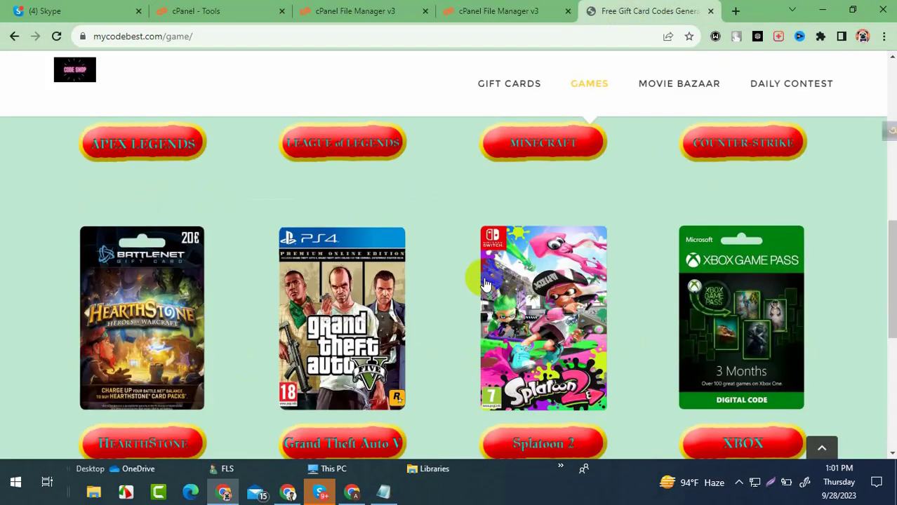
scroll(533, 282, up, 8)
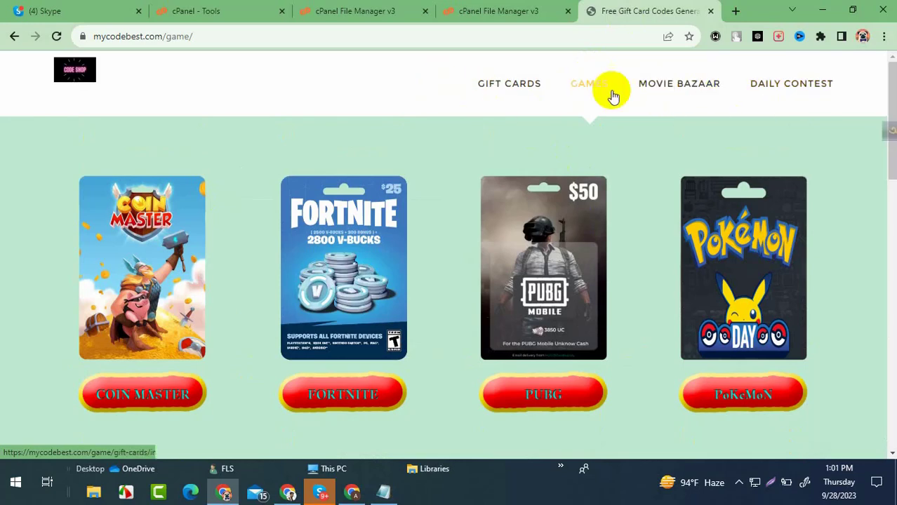
click(533, 242)
click(460, 11)
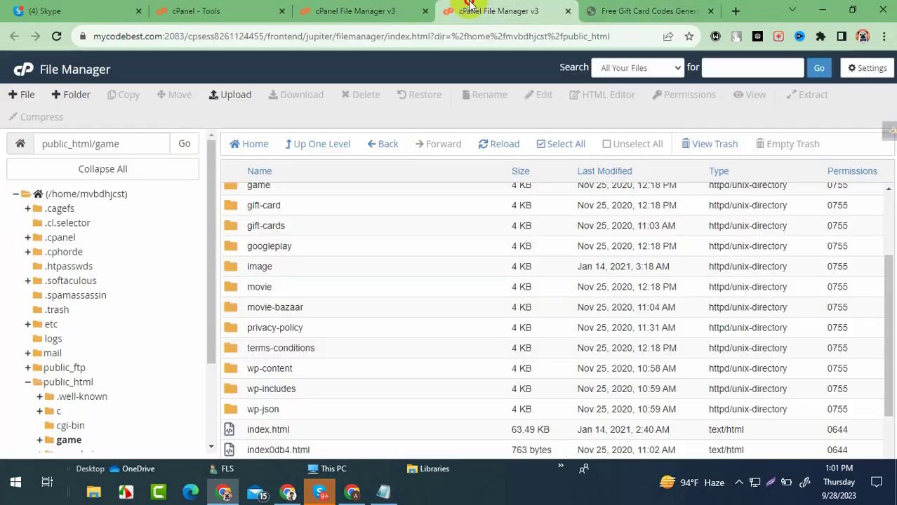
scroll(260, 274, up, 3)
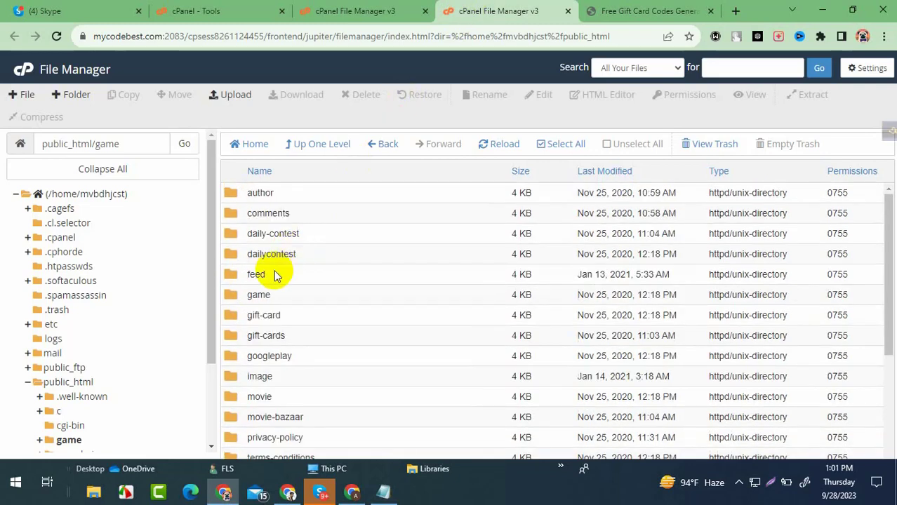
click(60, 444)
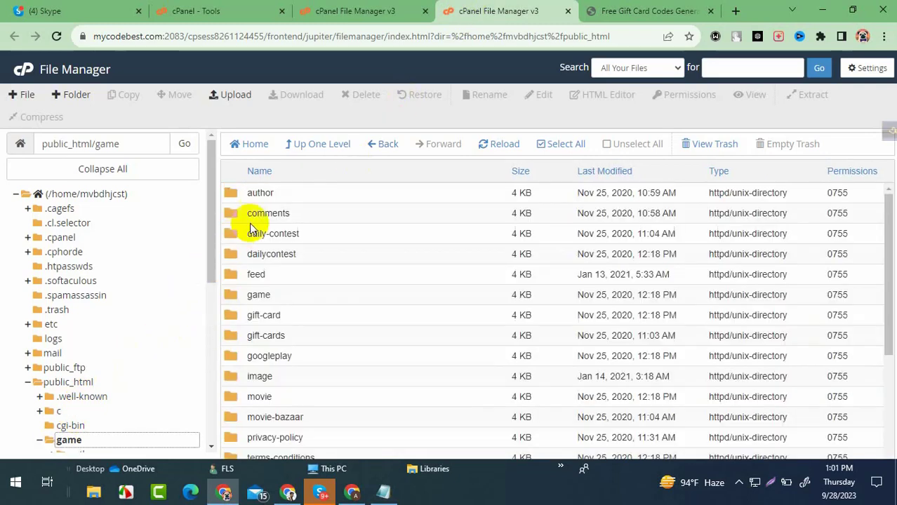
double_click(231, 294)
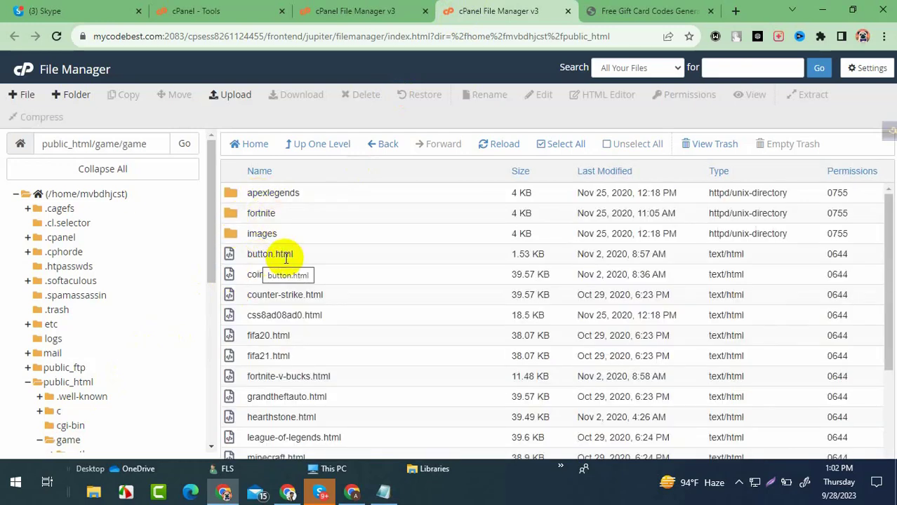
Open button.html for editing in the code editor with utf-8 encoding.
click(270, 257)
right_click(267, 257)
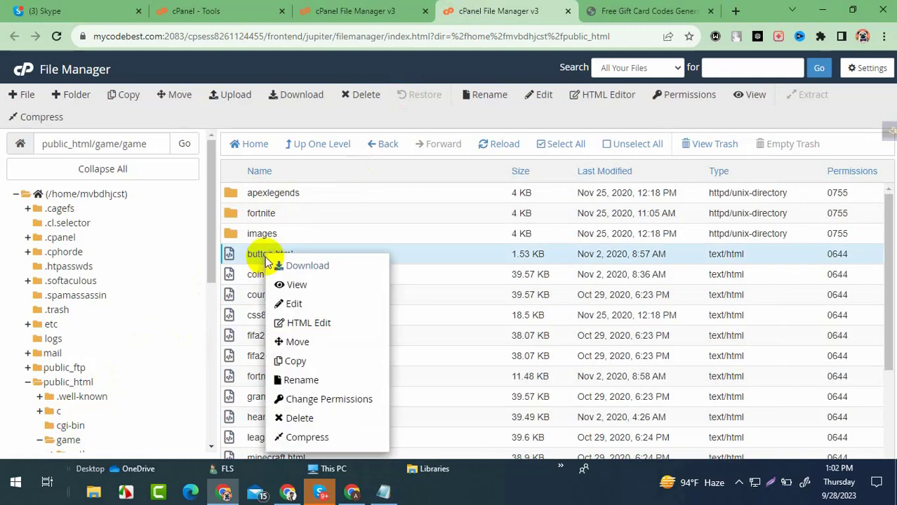
click(288, 308)
scroll(580, 330, down, 1)
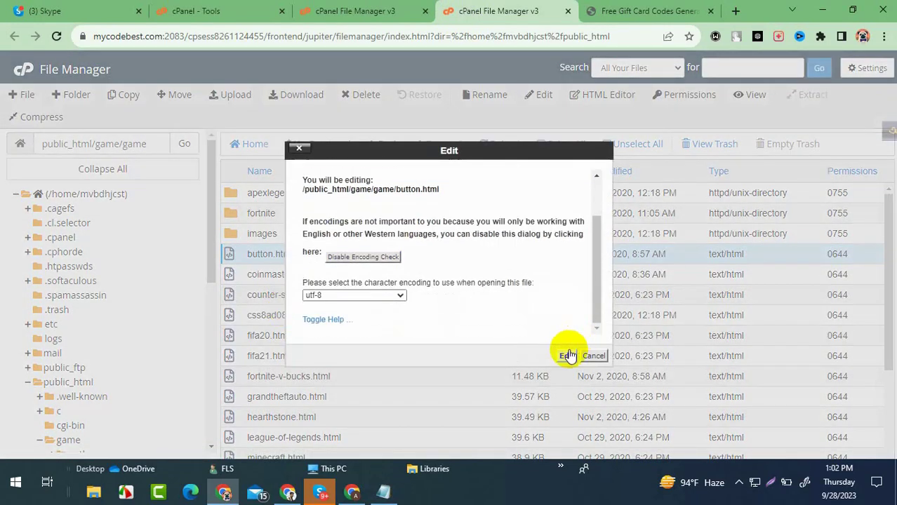
click(567, 355)
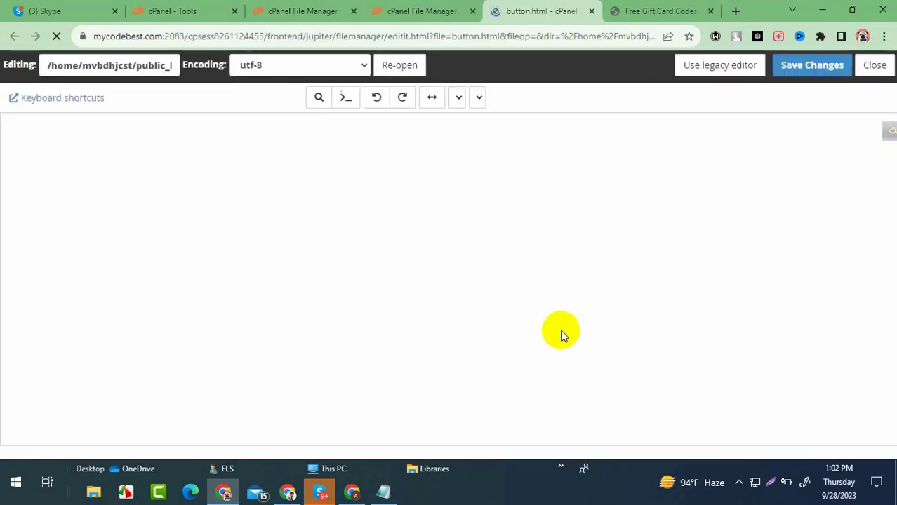
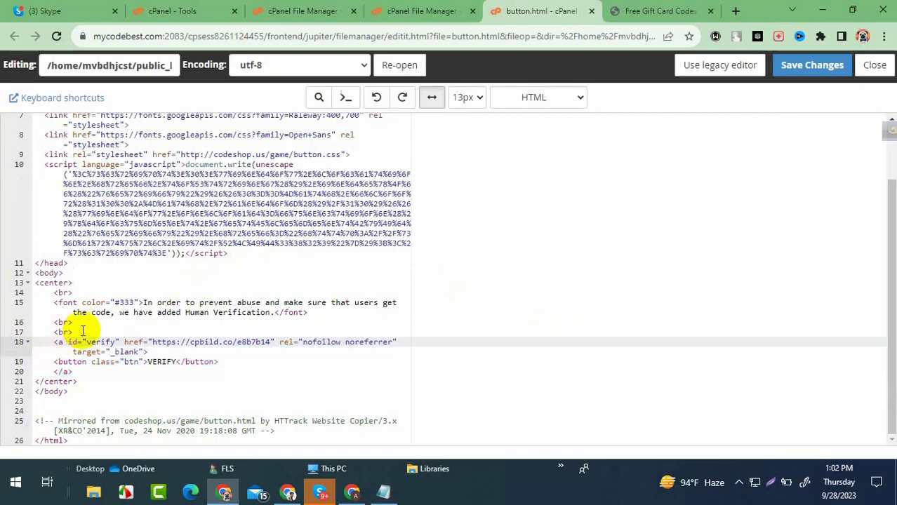
Delete the "verify" link together with its VERIFY button from the body of button.html.
click(49, 333)
click(104, 342)
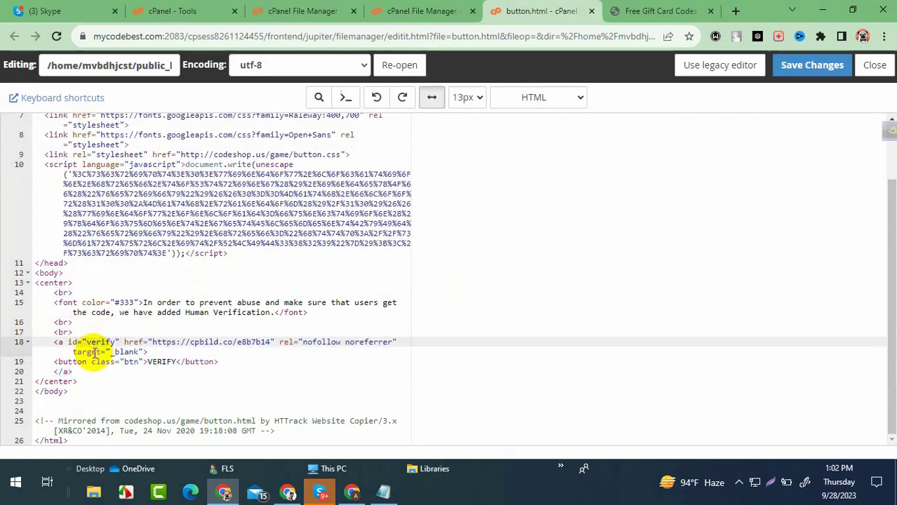
drag(57, 360, 81, 372)
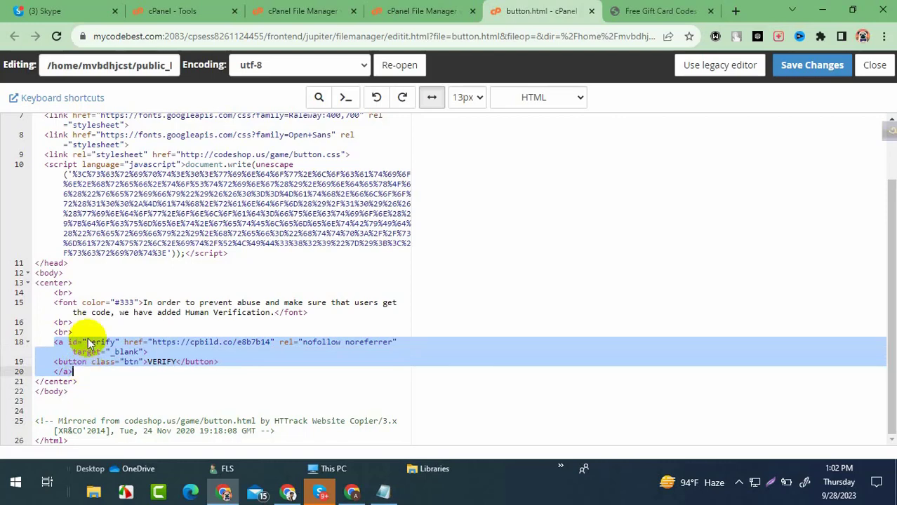
key(BackSpace)
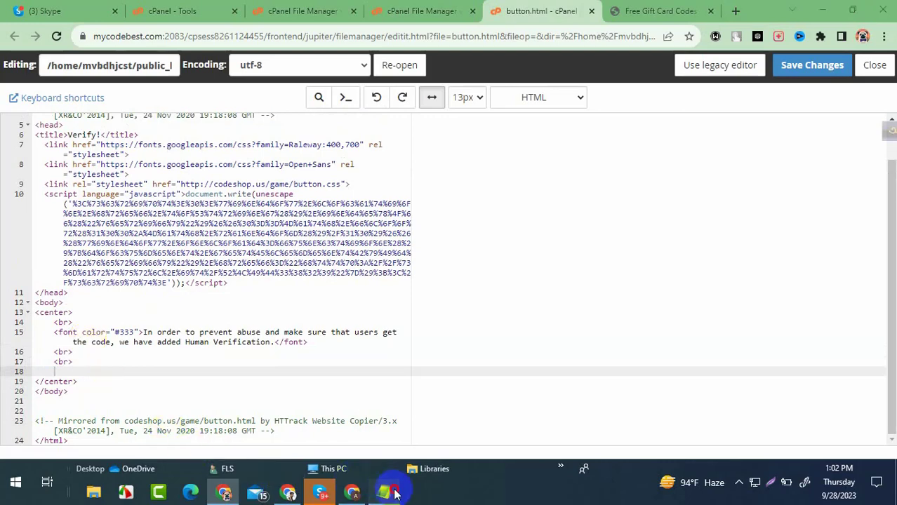
Switch to Notepad and copy the full iframe locker code from New Text Document.txt.
click(383, 492)
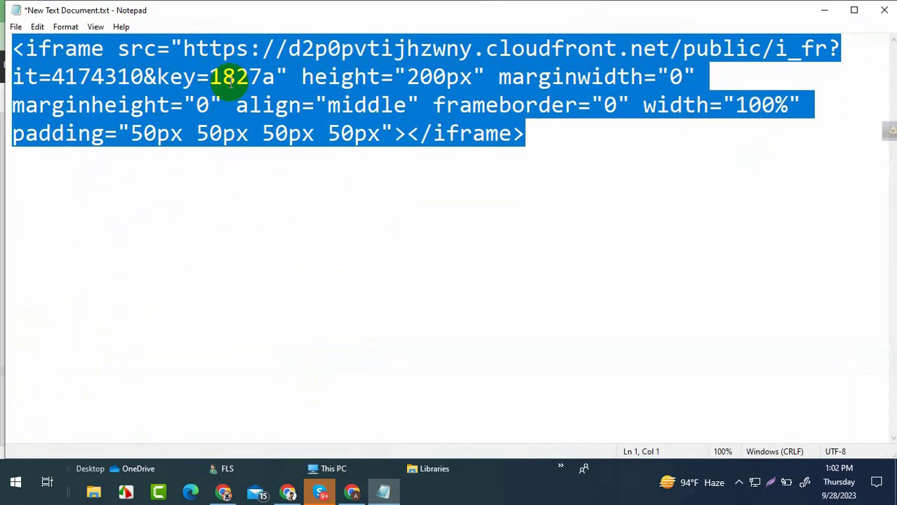
right_click(230, 78)
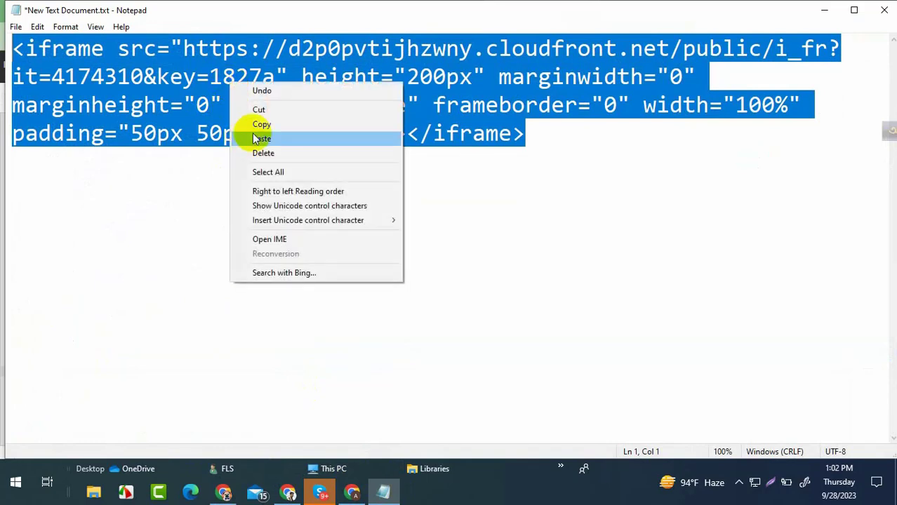
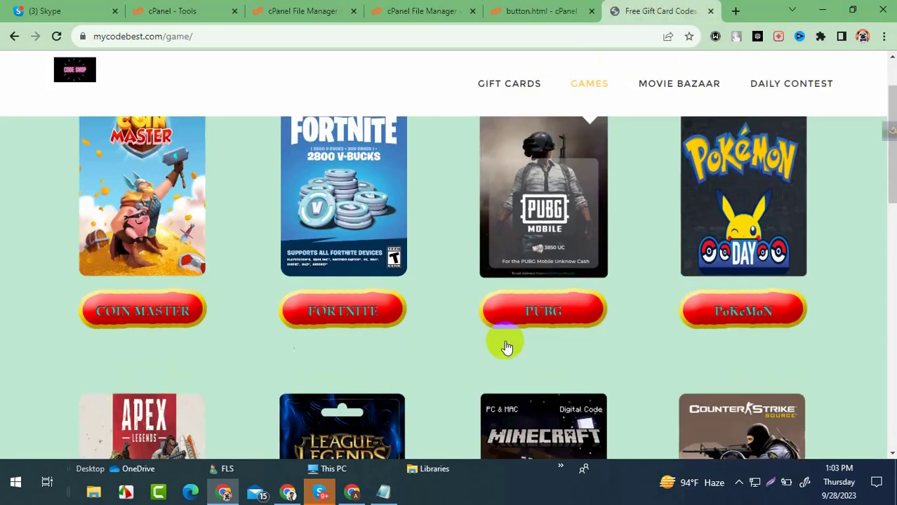
Reload the live games page at mycodebest.com/game and open the Coin Master gift card page.
scroll(506, 348, up, 2)
click(56, 36)
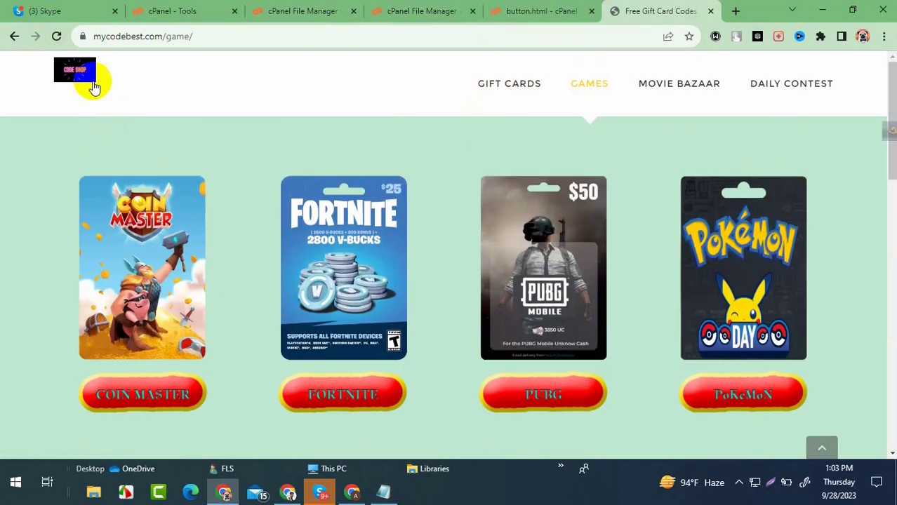
click(59, 36)
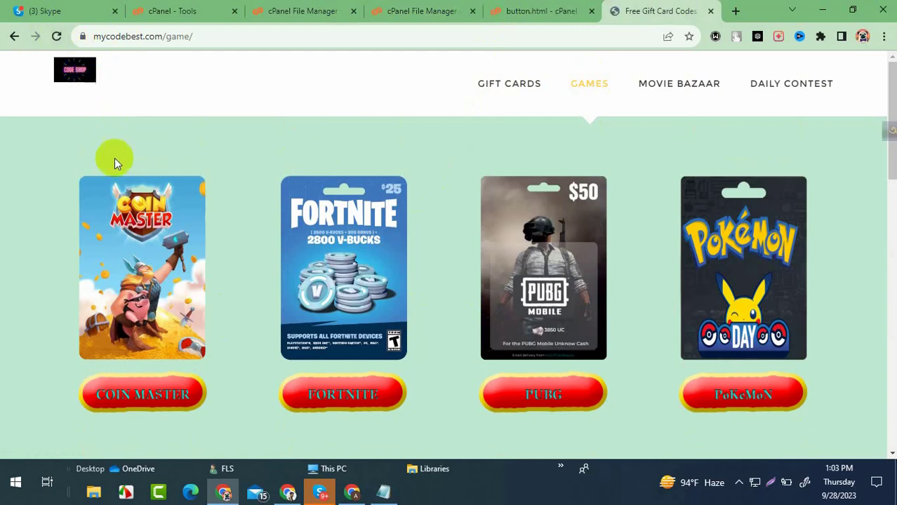
click(128, 259)
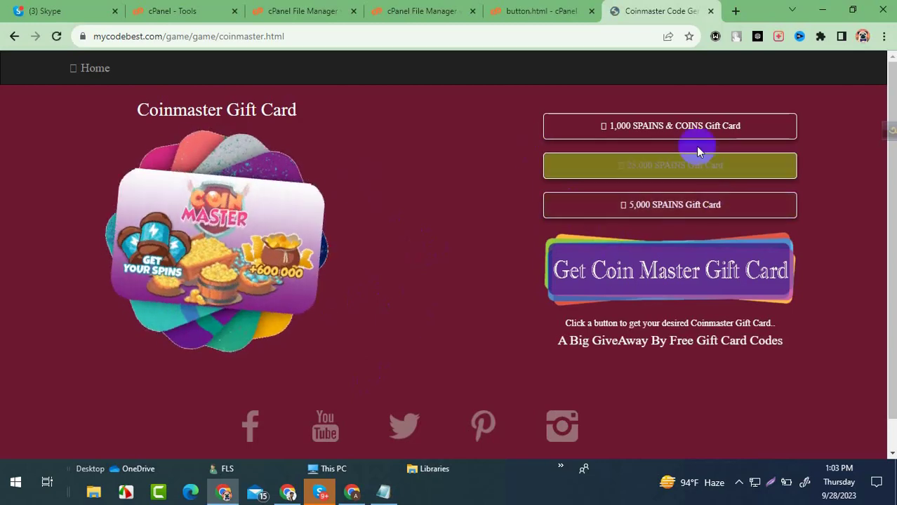
Generate a code for the 25,000 SPAINS gift card and examine the locker offers under Human Verification.
click(650, 166)
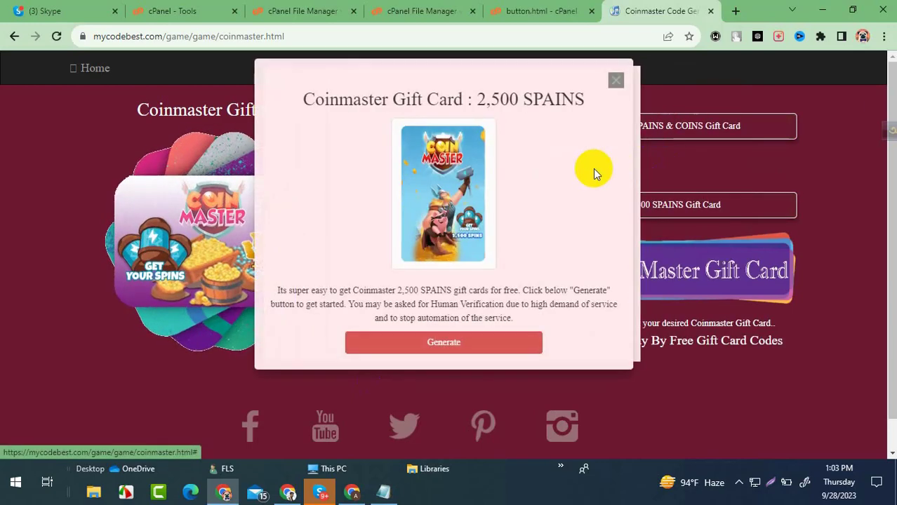
click(451, 340)
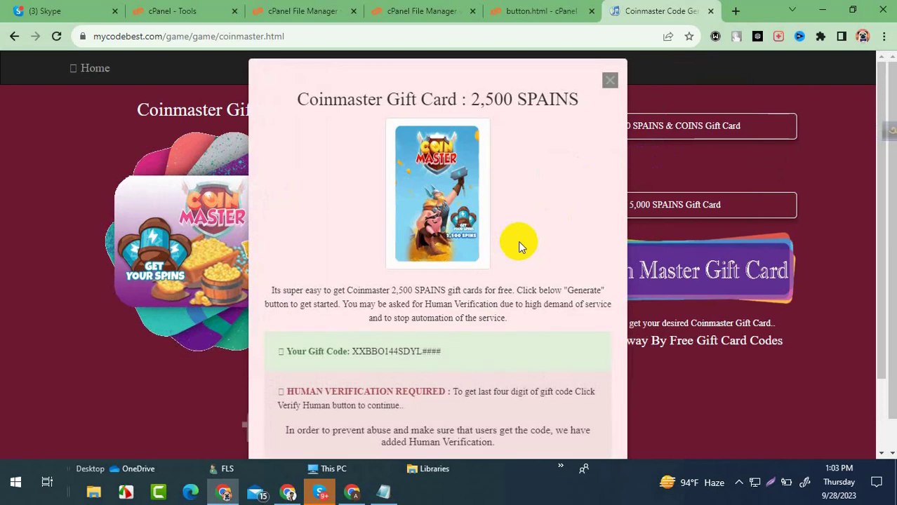
scroll(518, 240, down, 2)
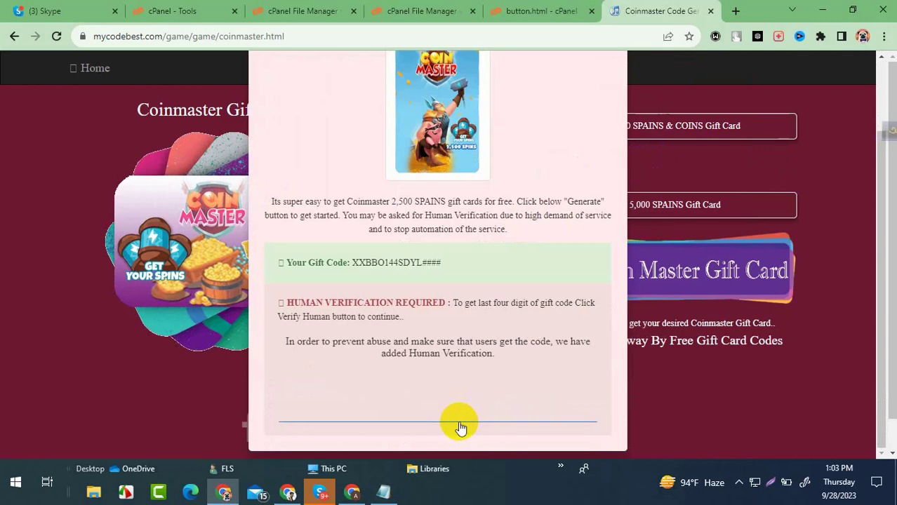
scroll(485, 399, down, 1)
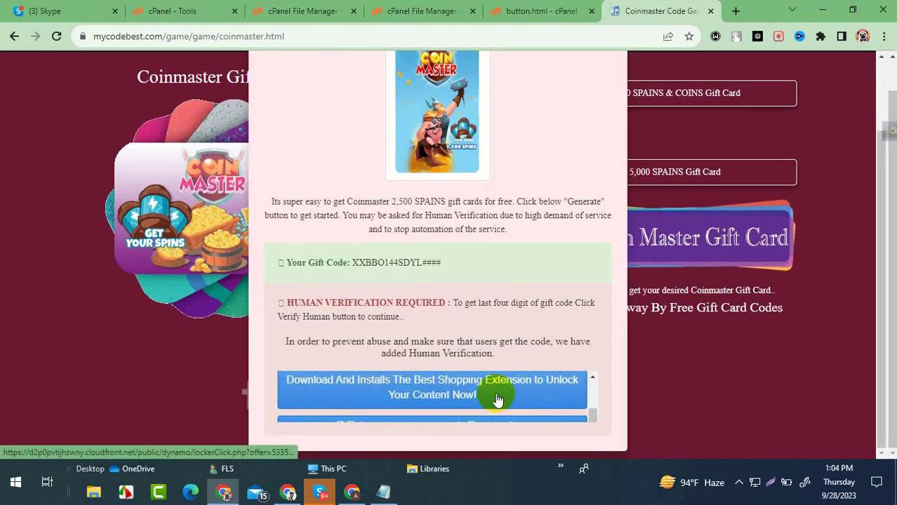
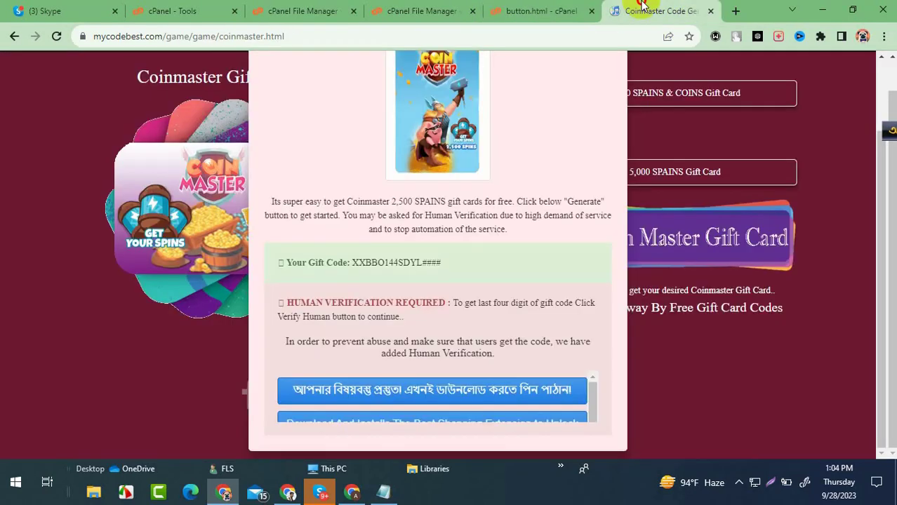
Reload the Coinmaster page and return to the button.html editor to review the inserted iframe code.
click(57, 37)
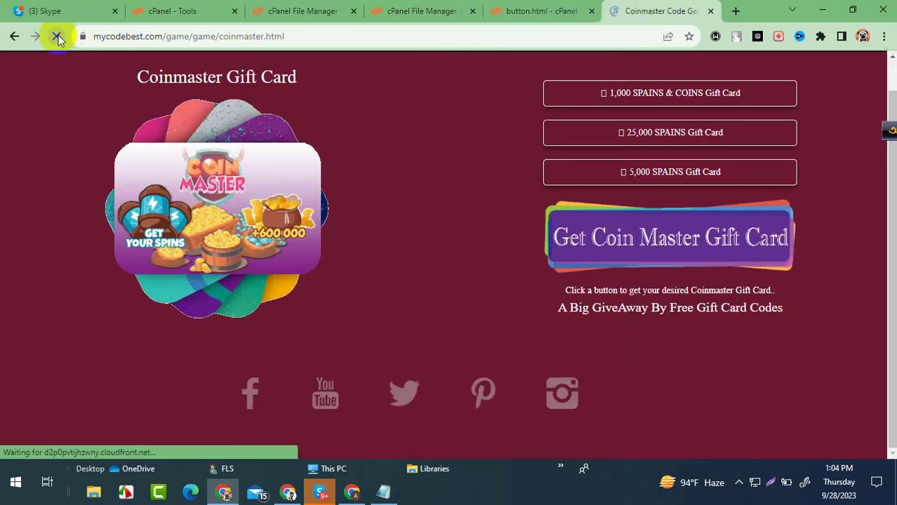
click(315, 10)
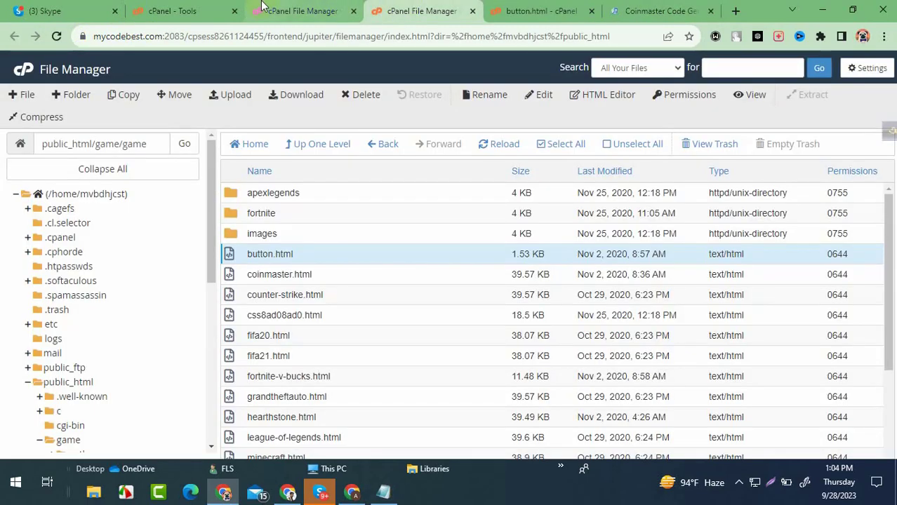
click(176, 10)
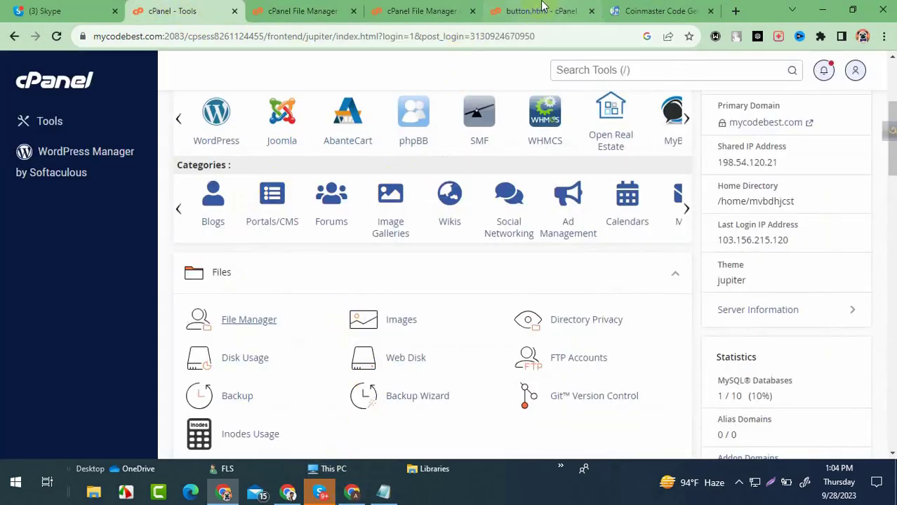
click(565, 10)
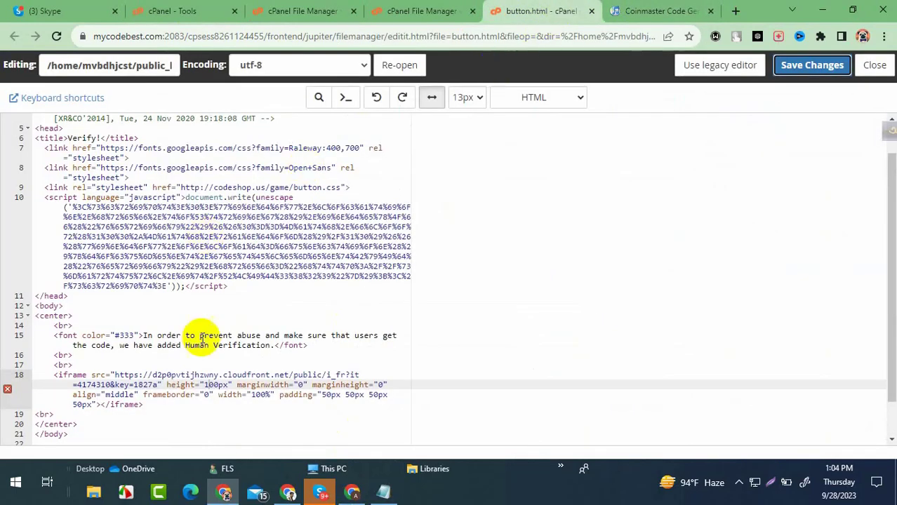
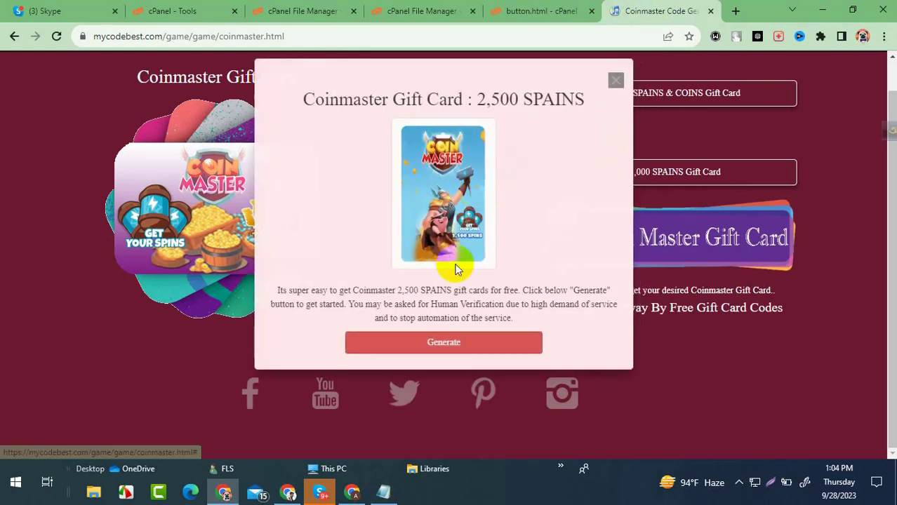
Generate the Coinmaster gift code again, unfold the Verify locker to examine its offer list, and close the popup.
click(433, 343)
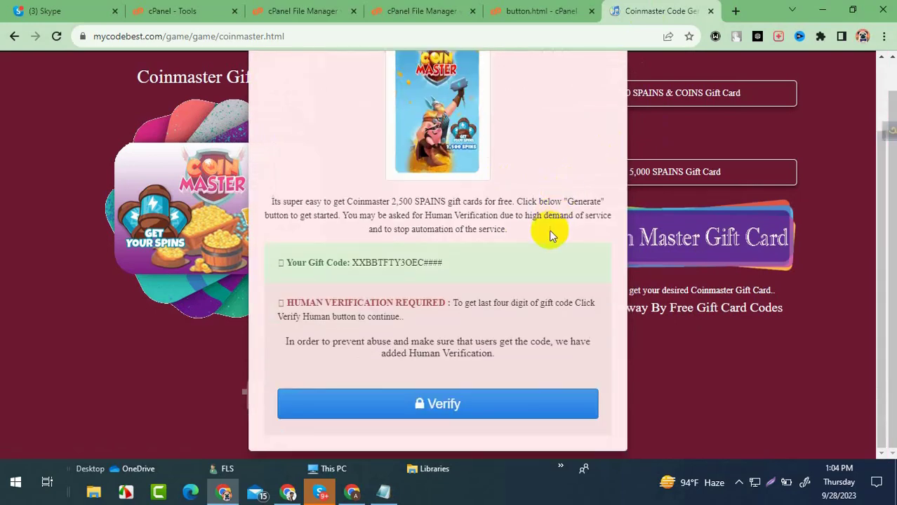
click(443, 406)
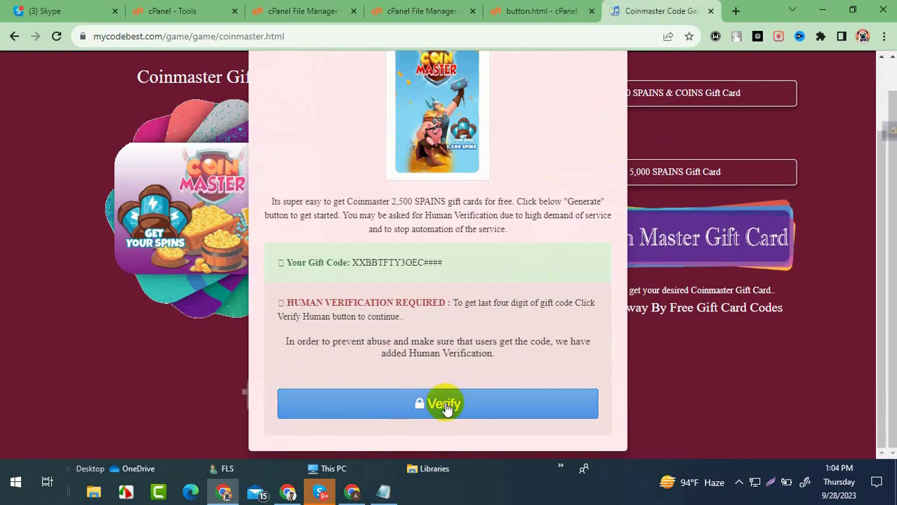
scroll(535, 399, up, 3)
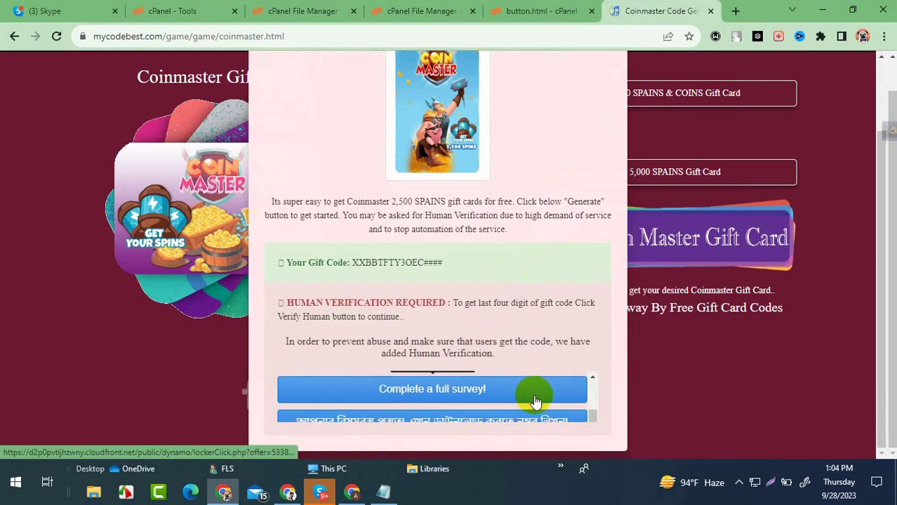
scroll(536, 400, down, 3)
scroll(534, 403, up, 3)
scroll(530, 409, down, 1)
scroll(530, 409, down, 3)
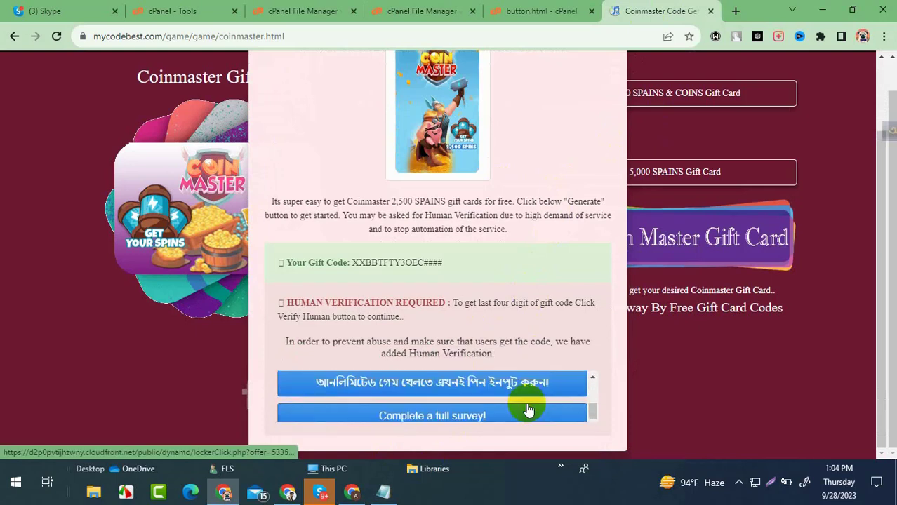
scroll(529, 408, up, 3)
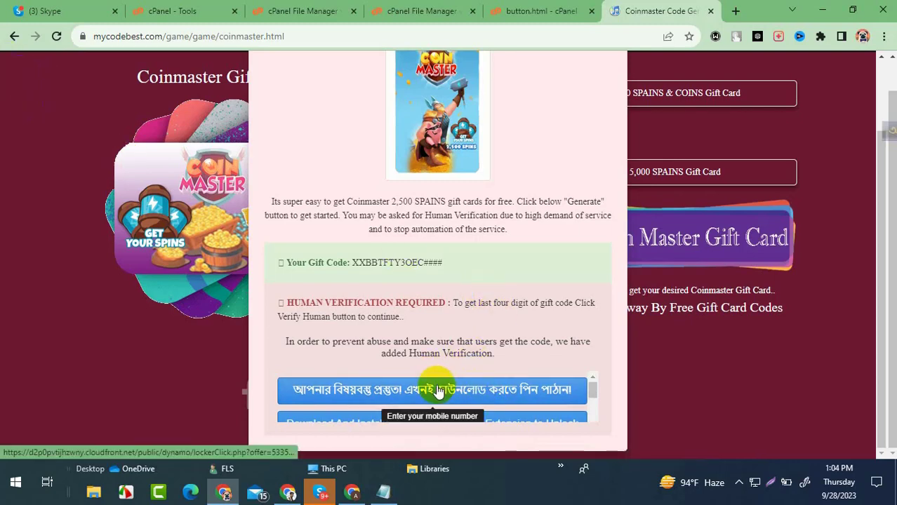
scroll(437, 357, up, 3)
click(609, 79)
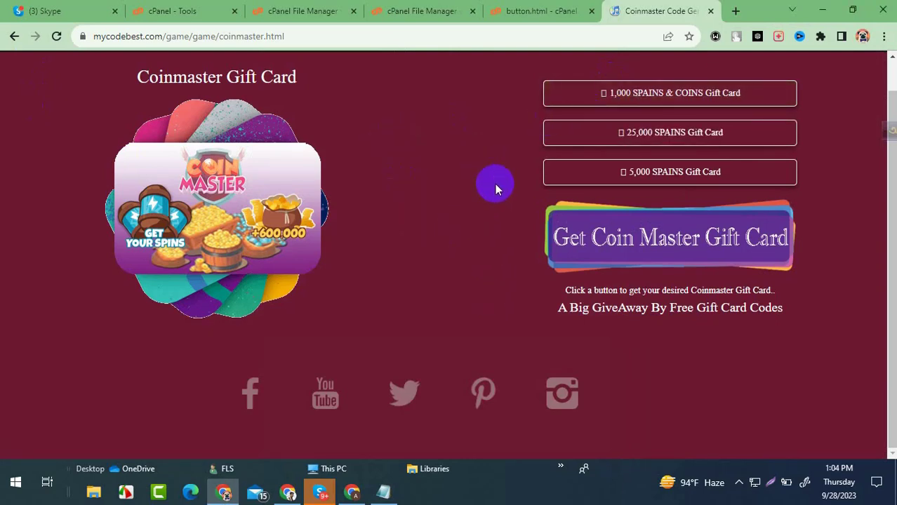
scroll(491, 169, up, 1)
click(292, 14)
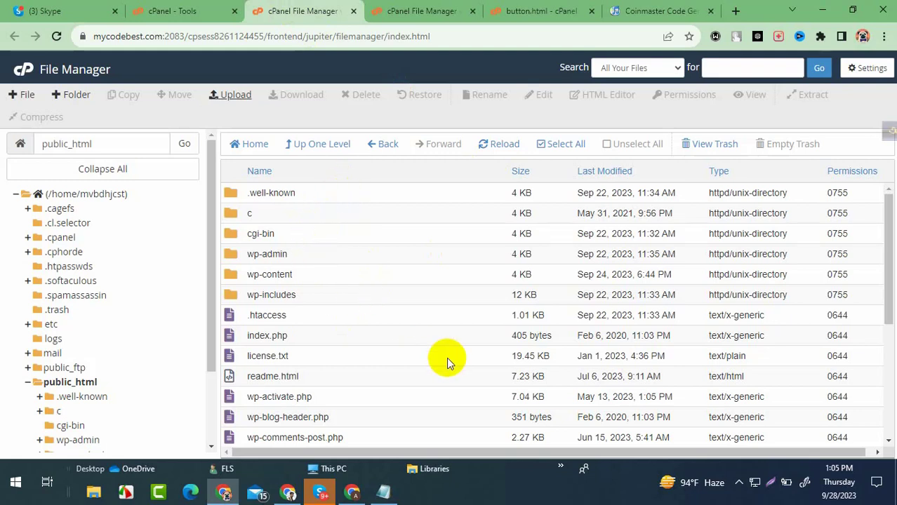
click(738, 483)
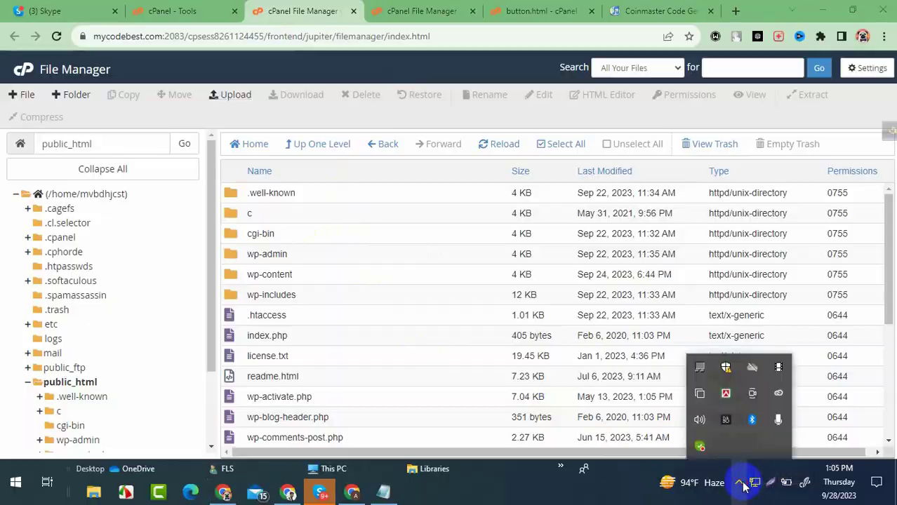